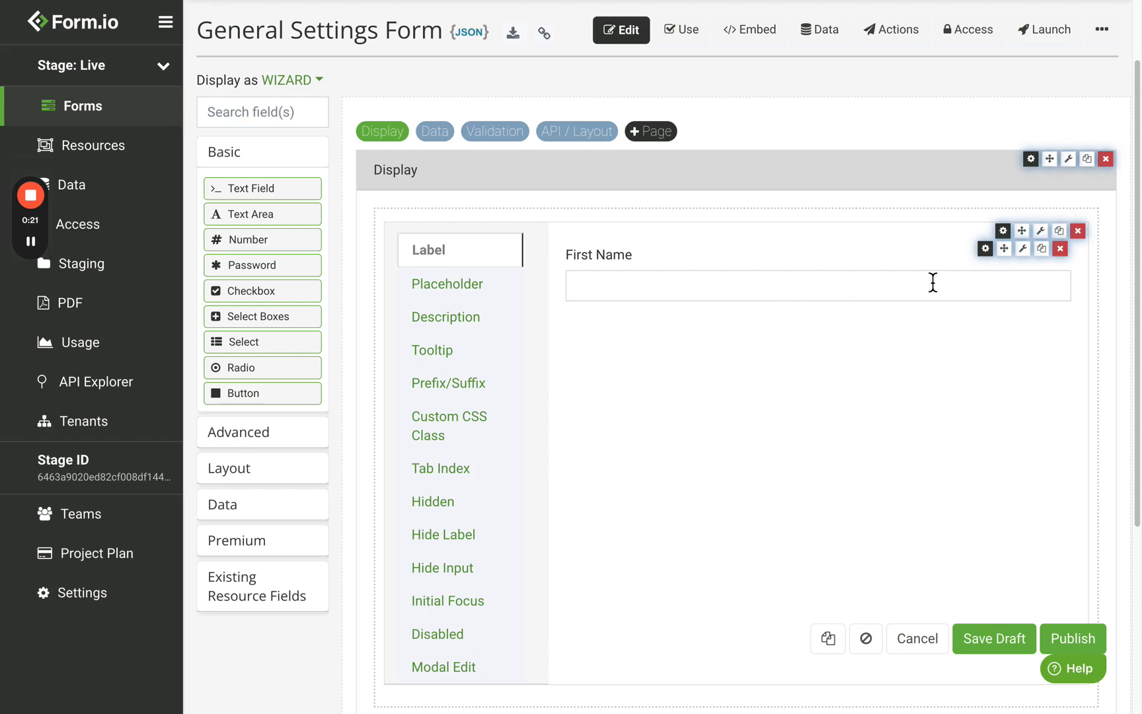
Step: Open the First Name text field's edit dialog from its gear icon on the Display page
left_click(991, 257)
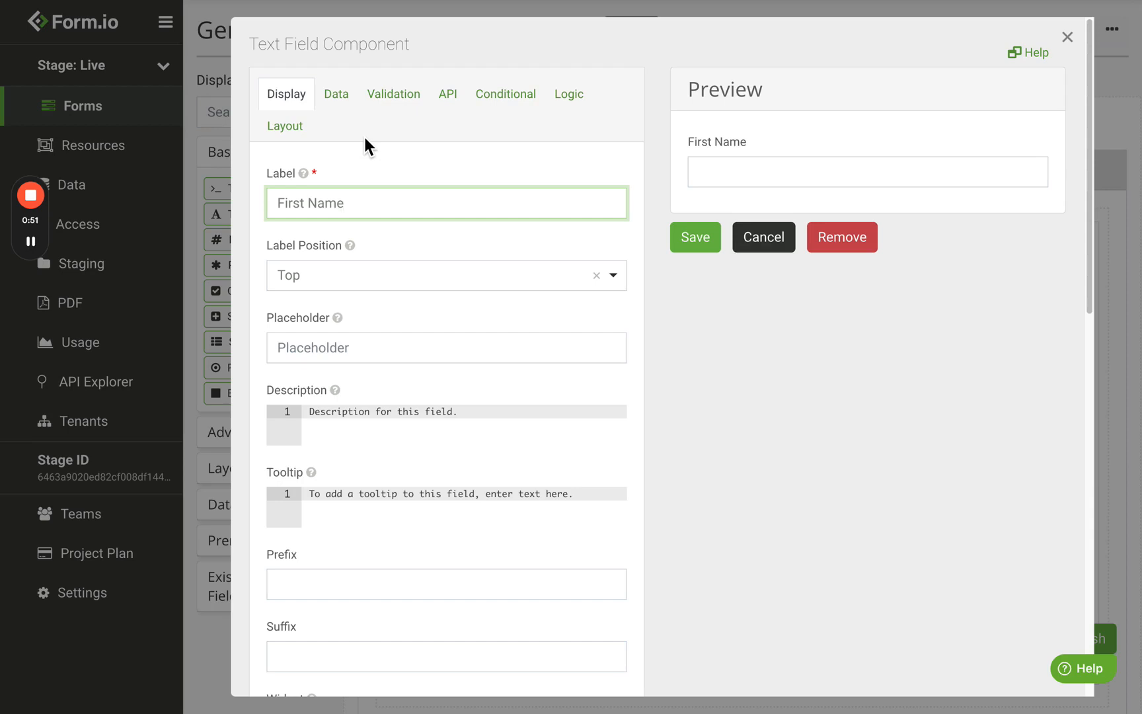
left_click_drag(380, 204, 235, 205)
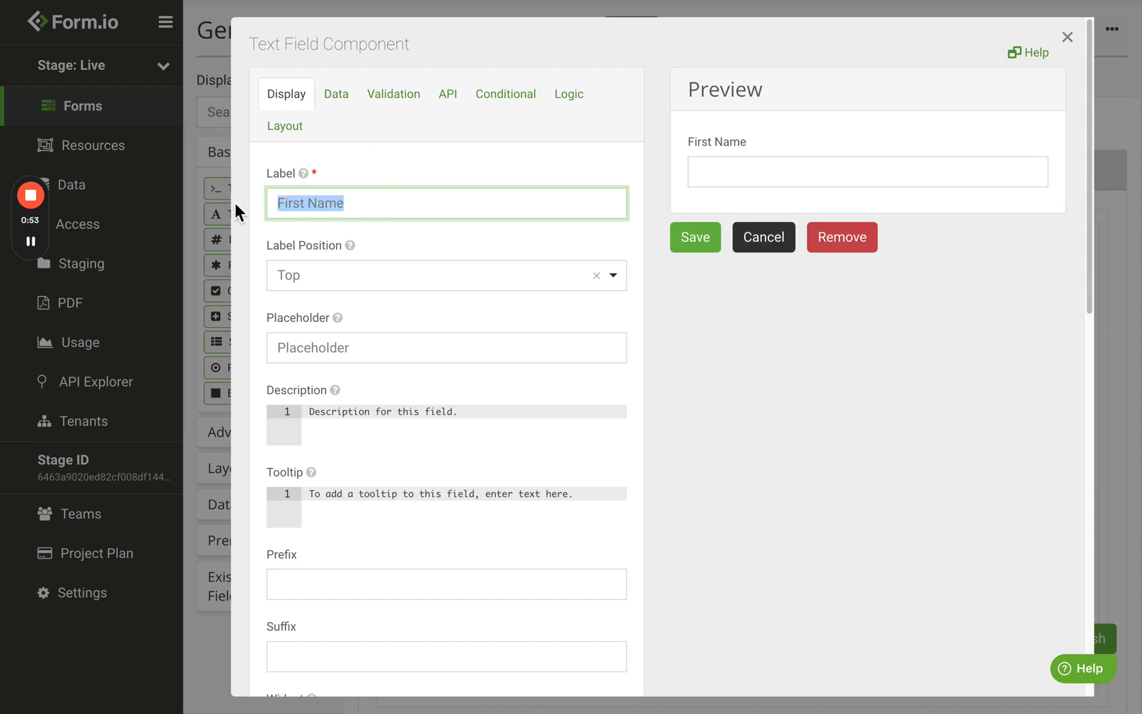
left_click(436, 203)
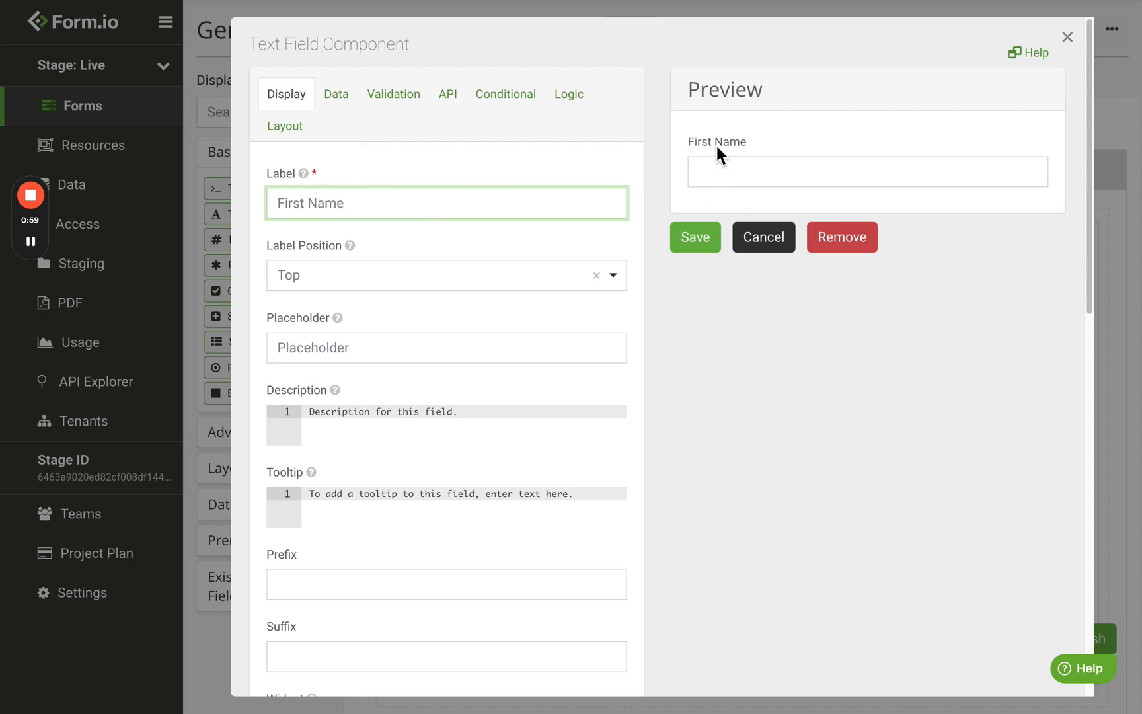
left_click(342, 287)
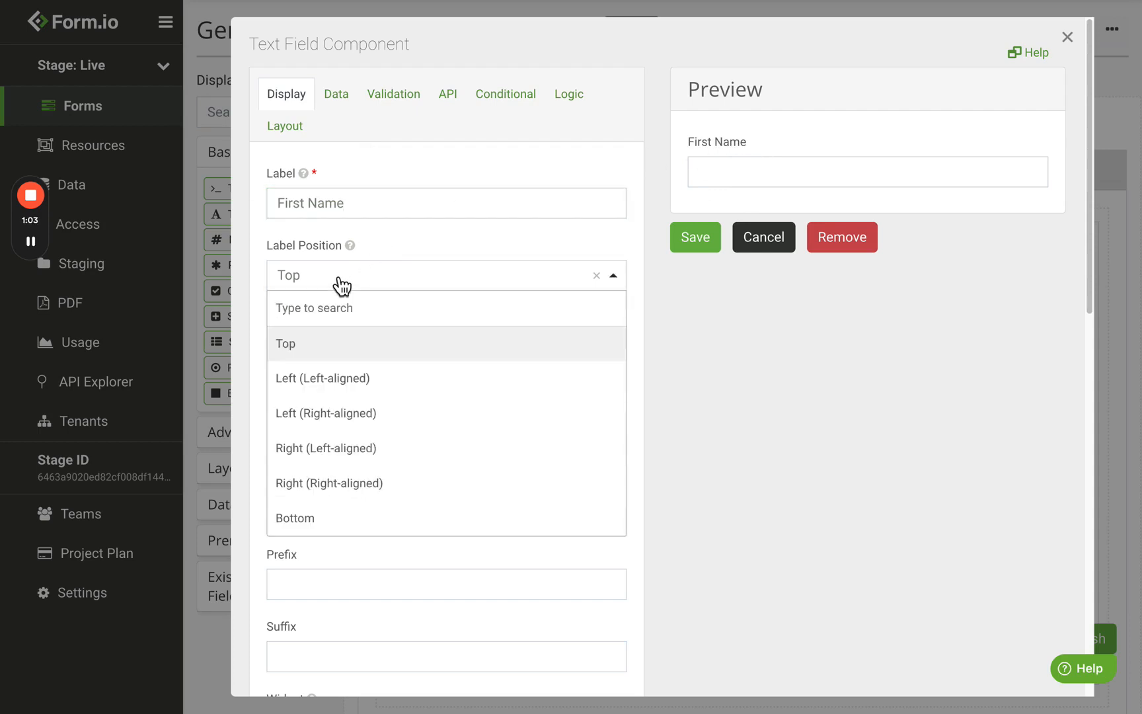
left_click(362, 381)
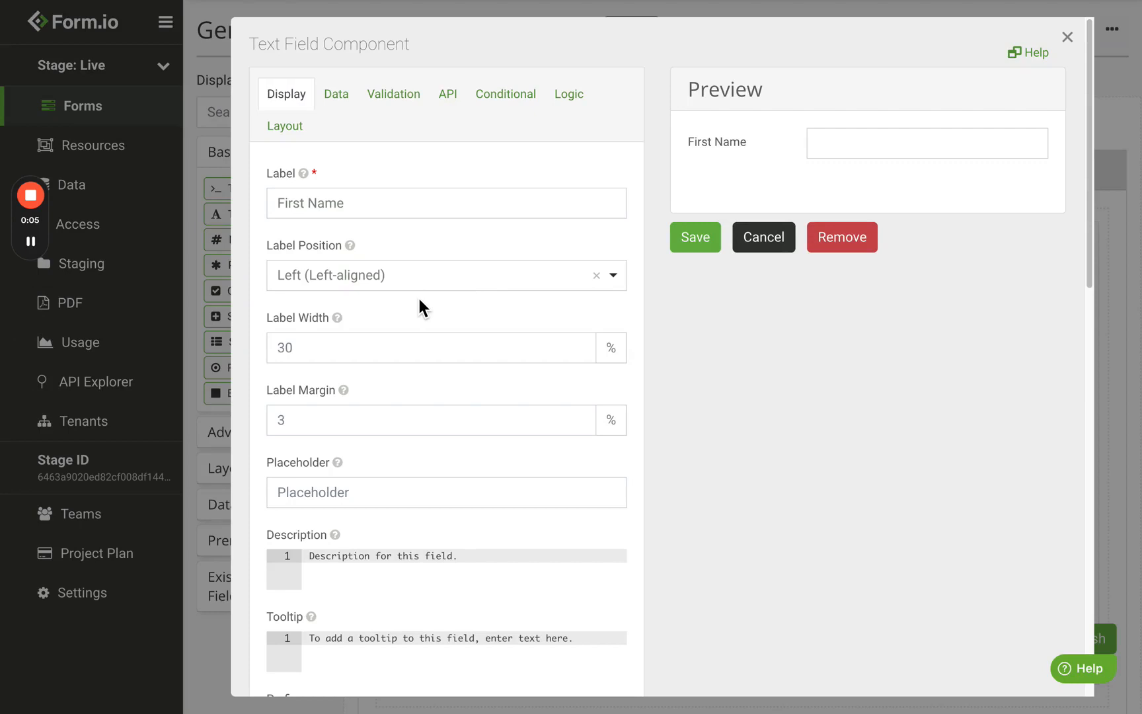
left_click(353, 356)
key("BackSpace")
key("BackSpace")
type("45")
key("Tab")
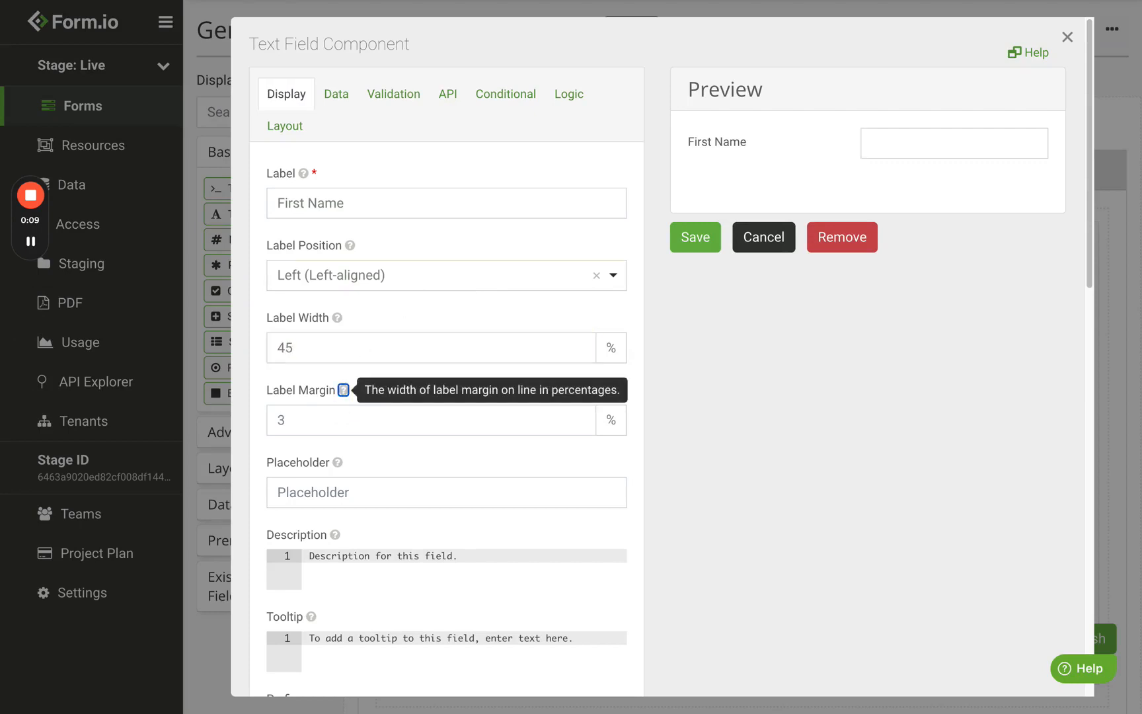
left_click(332, 421)
key("BackSpace")
type("15")
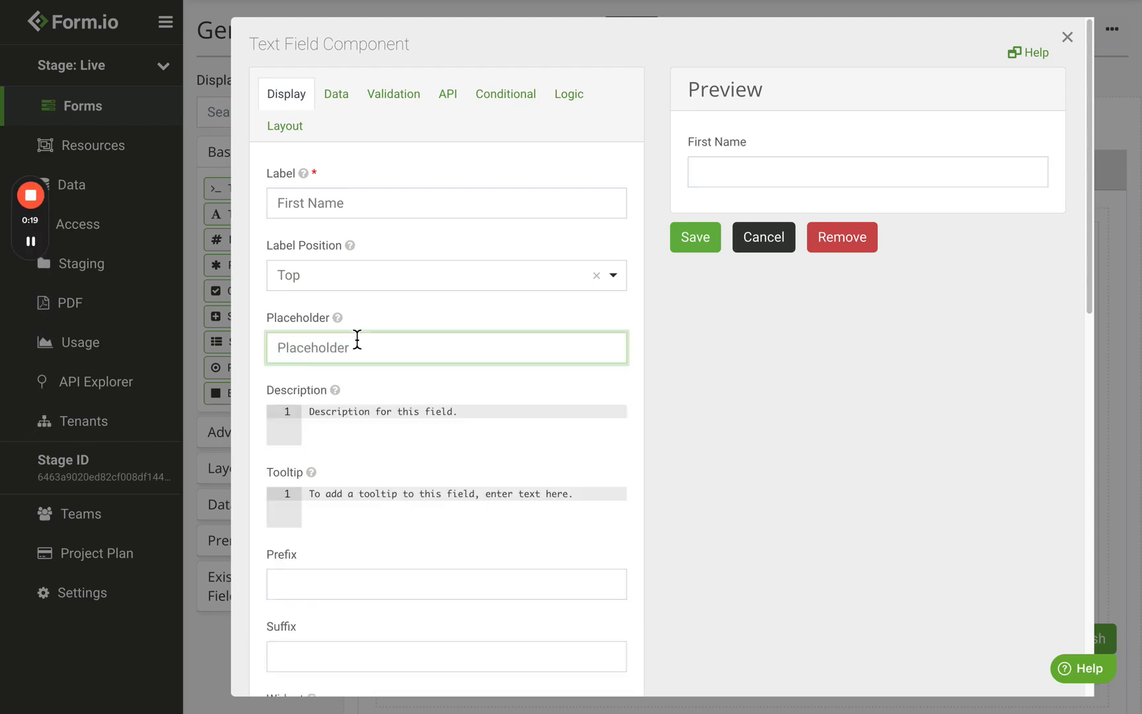
Step: Set the First Name placeholder to 'Please Enter Your First Name' and test it by typing 'Hello'
type("Please Enter You")
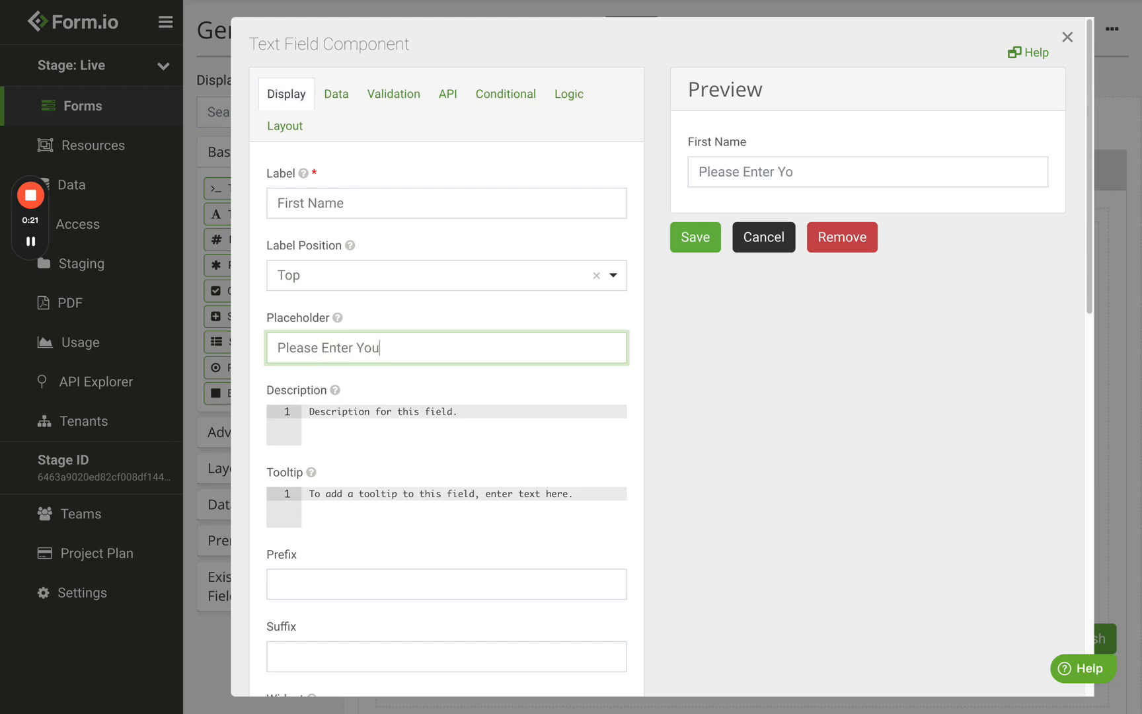
type("r First Name")
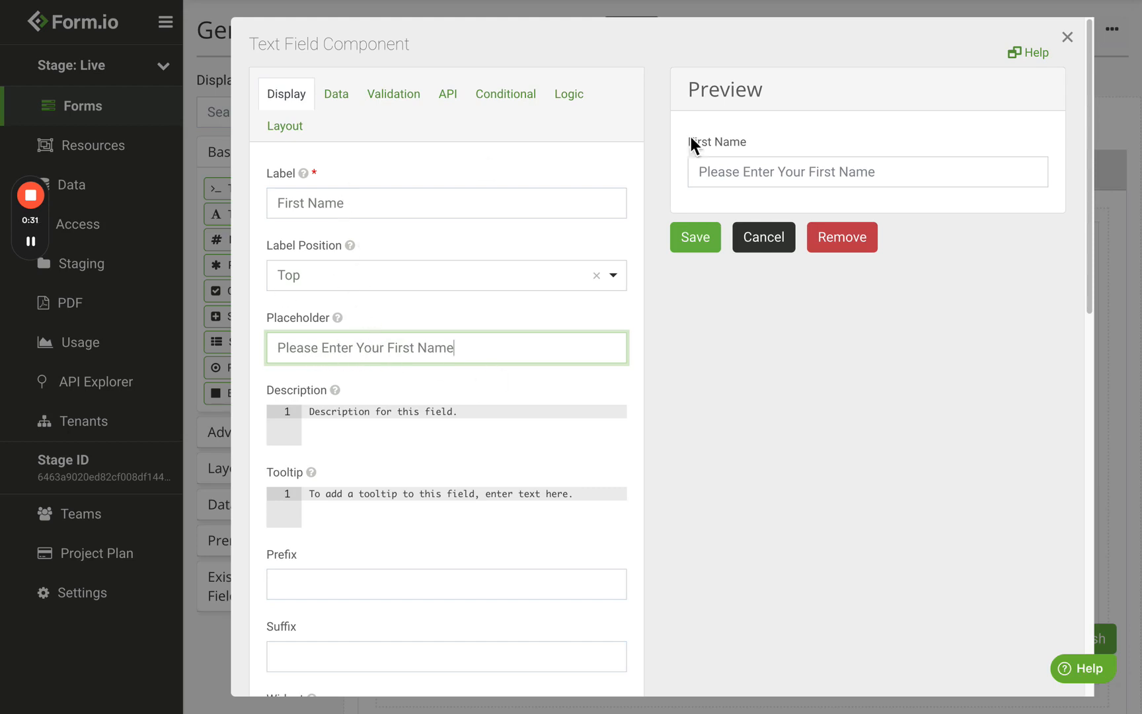
left_click_drag(746, 143, 693, 143)
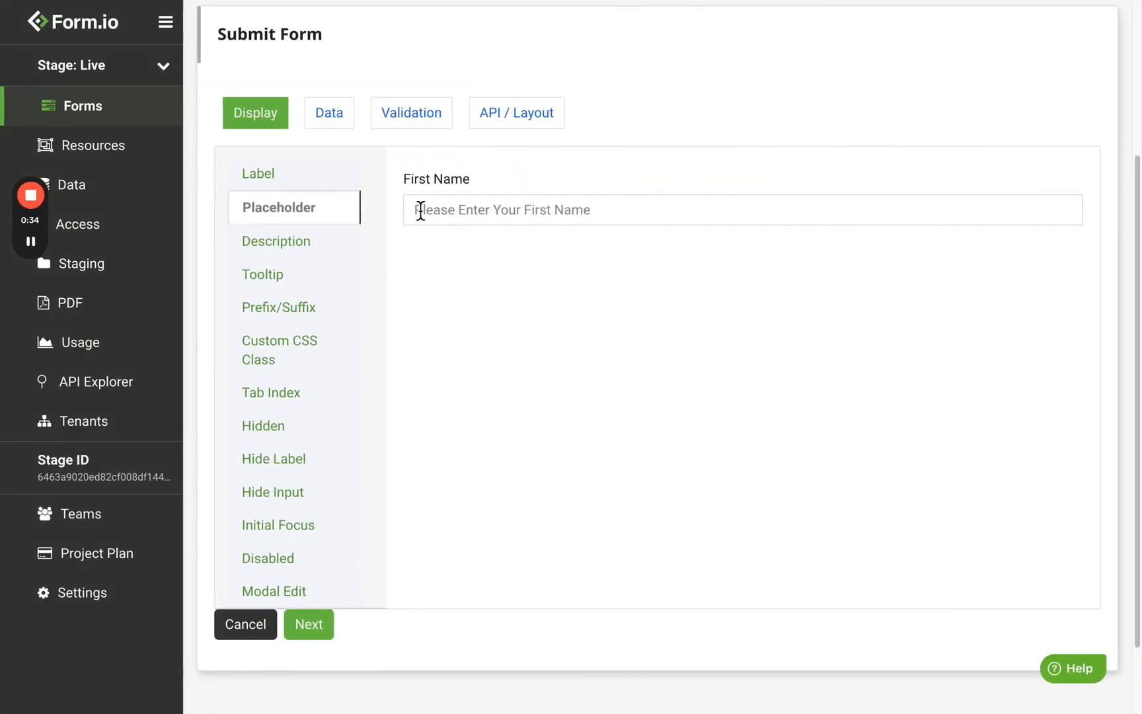
left_click(487, 214)
type("Hello")
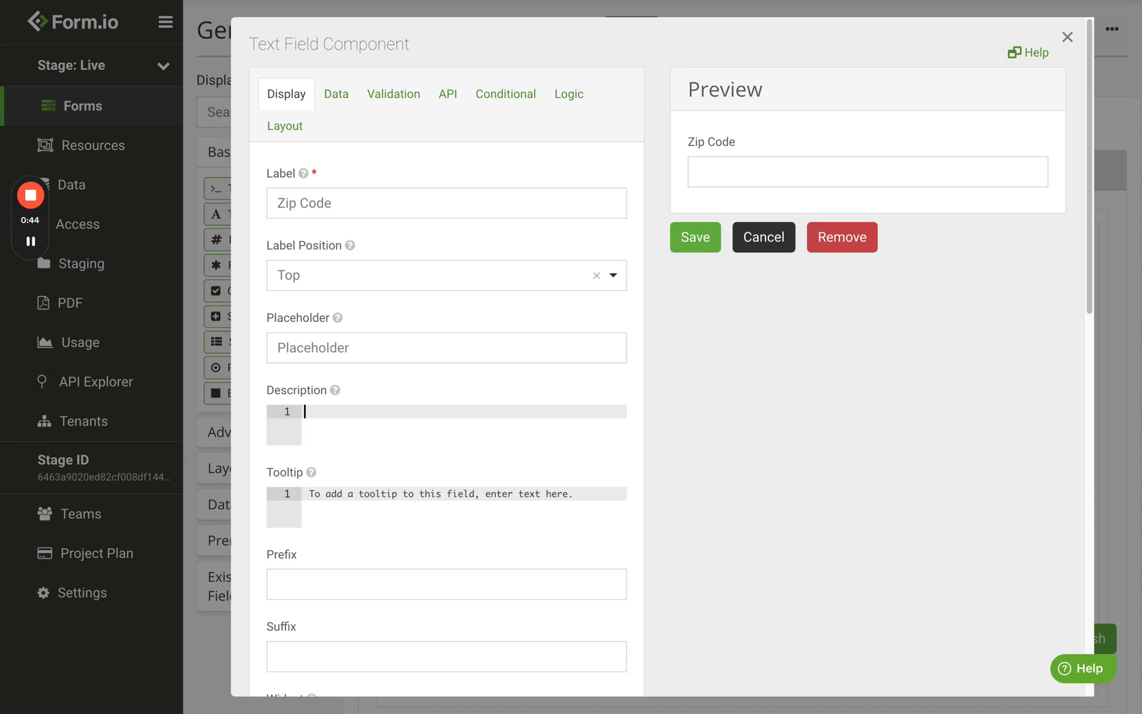
Step: Enter 'Please enter your 5 digit zip code' as the Zip Code field's description
type("Please")
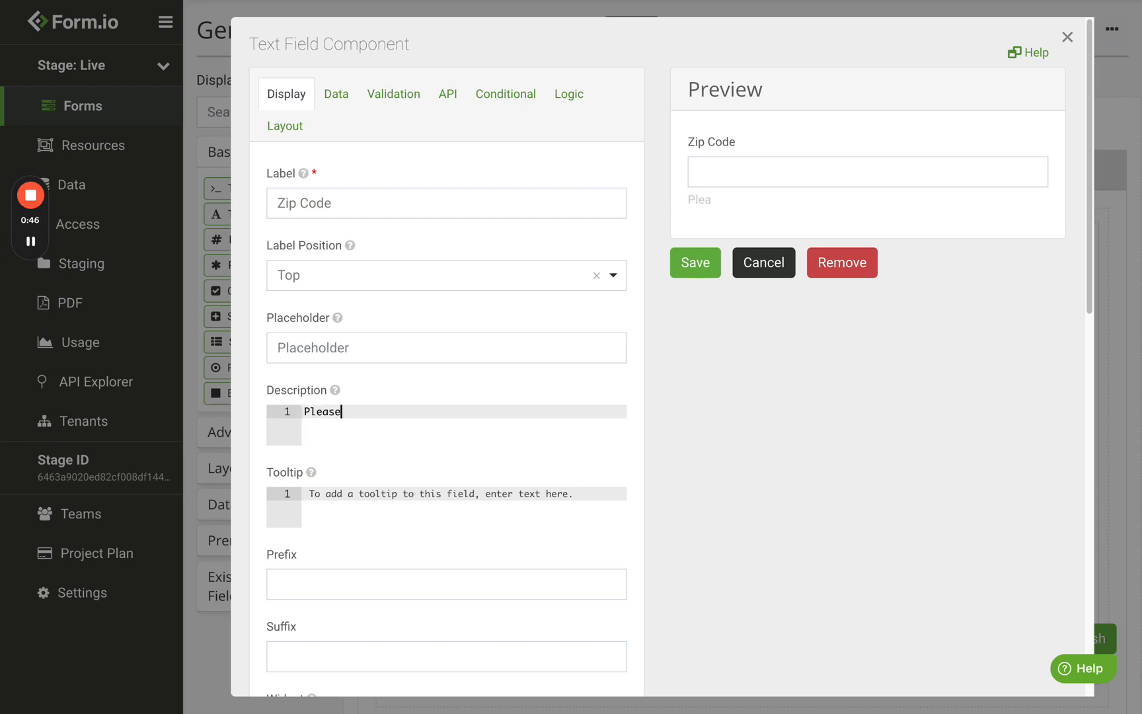
type(" enter your 5 digit zip")
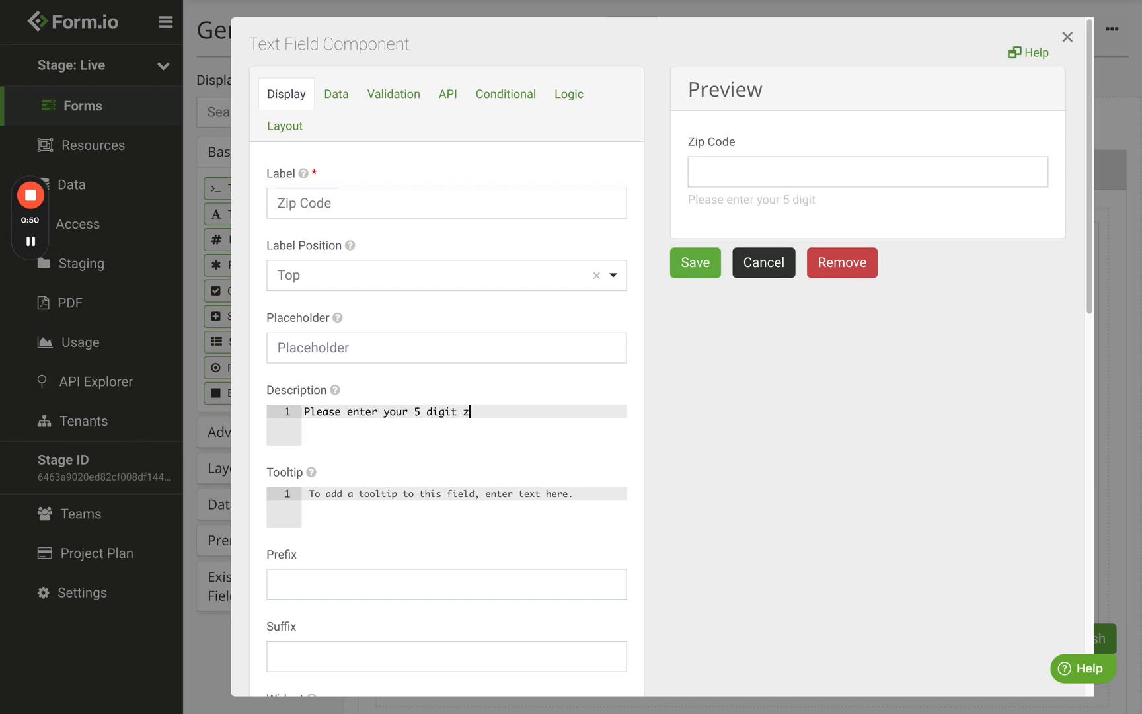
type(" code")
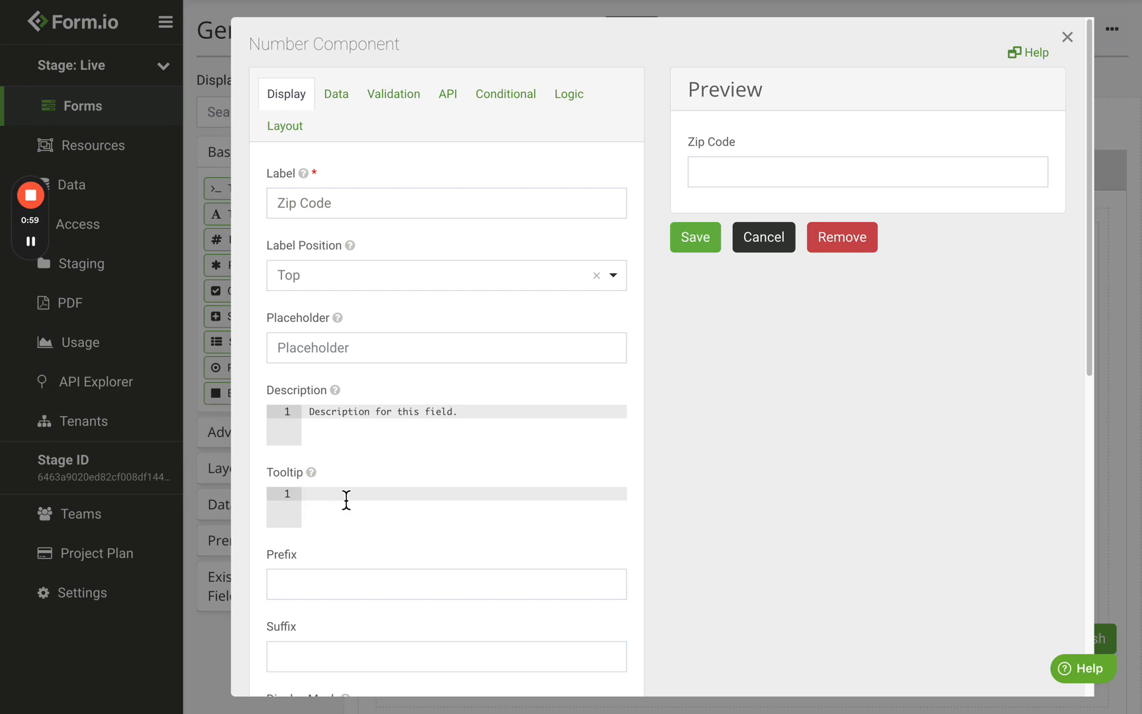
Step: Type the Zip Code tooltip 'Please enter your 5 digit zip code', correcting a typo
type("Please enter your 5 digit zip cod")
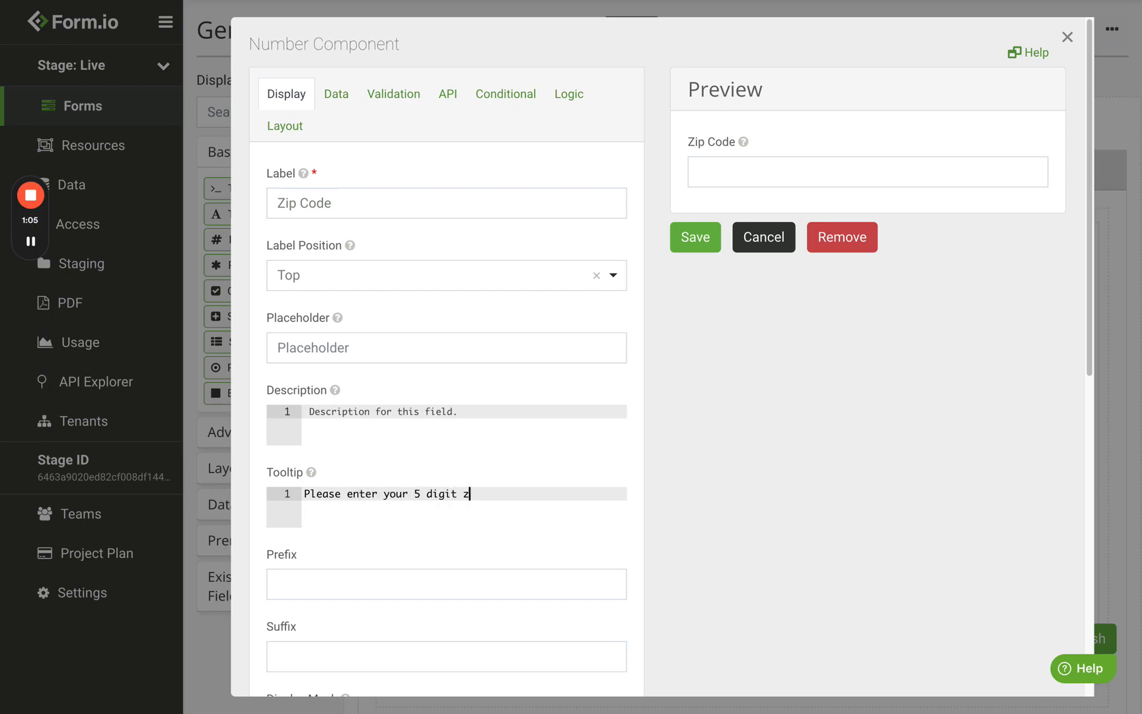
type("e")
Step: Wrap '5 digit zip code' in <b> tags so it appears bold in the tooltip
left_click(419, 499)
type("<b></b>")
left_click_drag(458, 496, 711, 506)
key("BackSpace")
left_click(435, 497)
type("5 digit zip code")
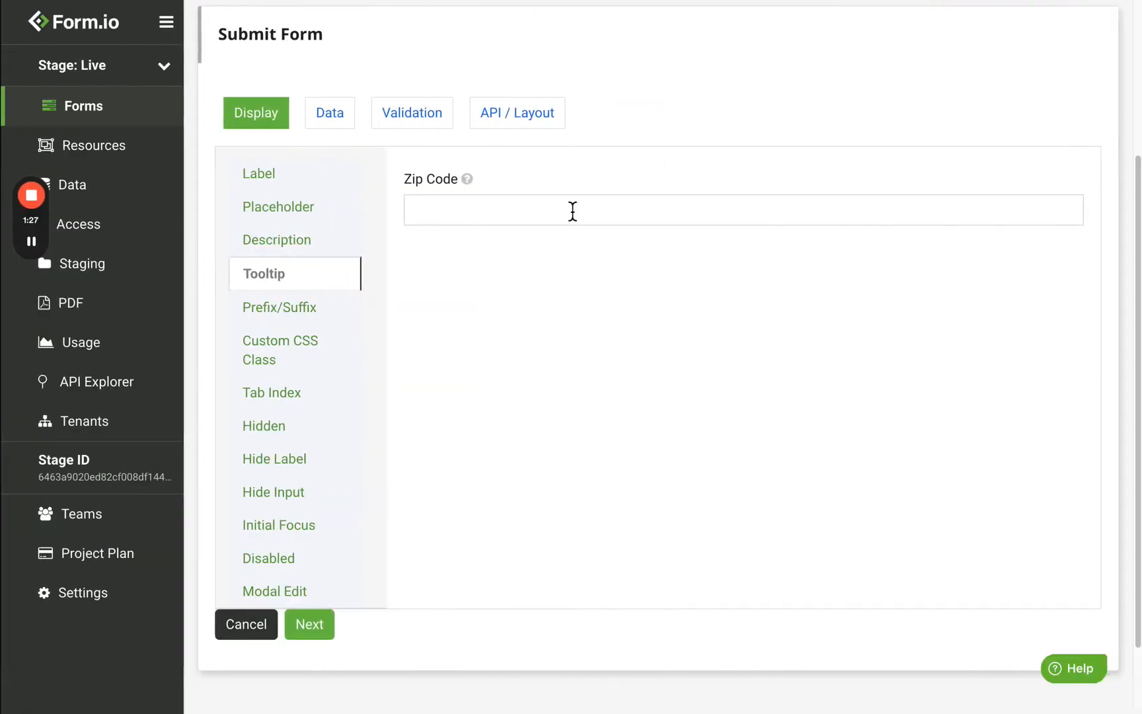
Step: Give the Anual Salary field a '$' prefix
mouse_move(469, 180)
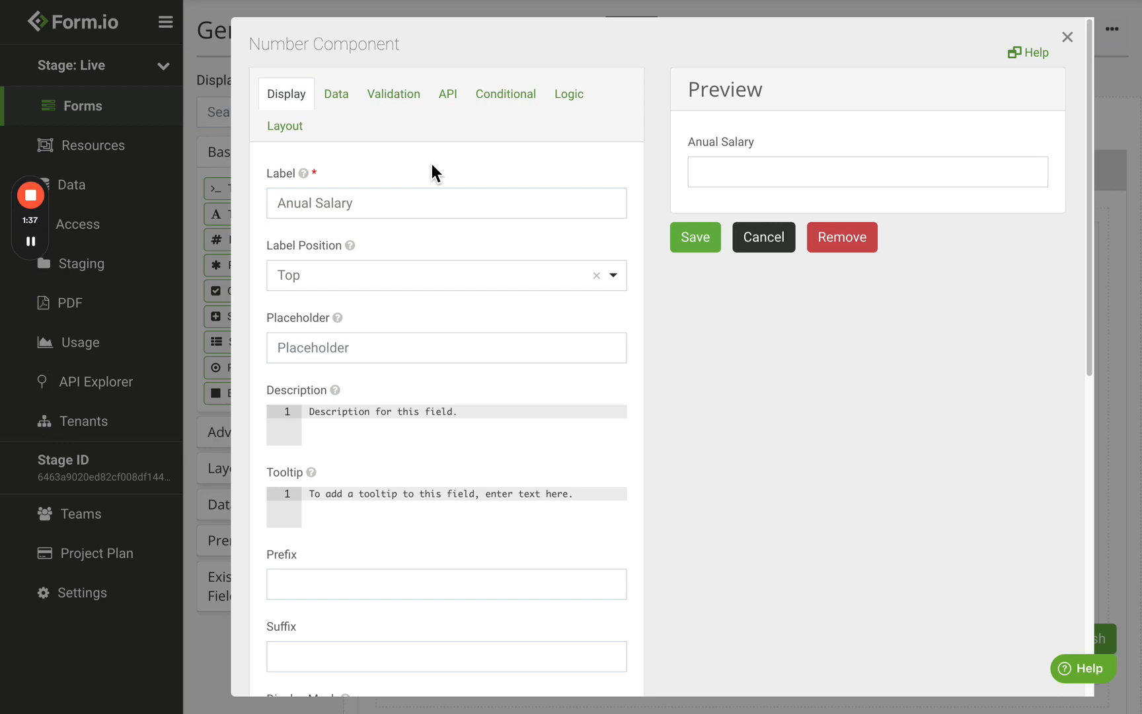
left_click(348, 583)
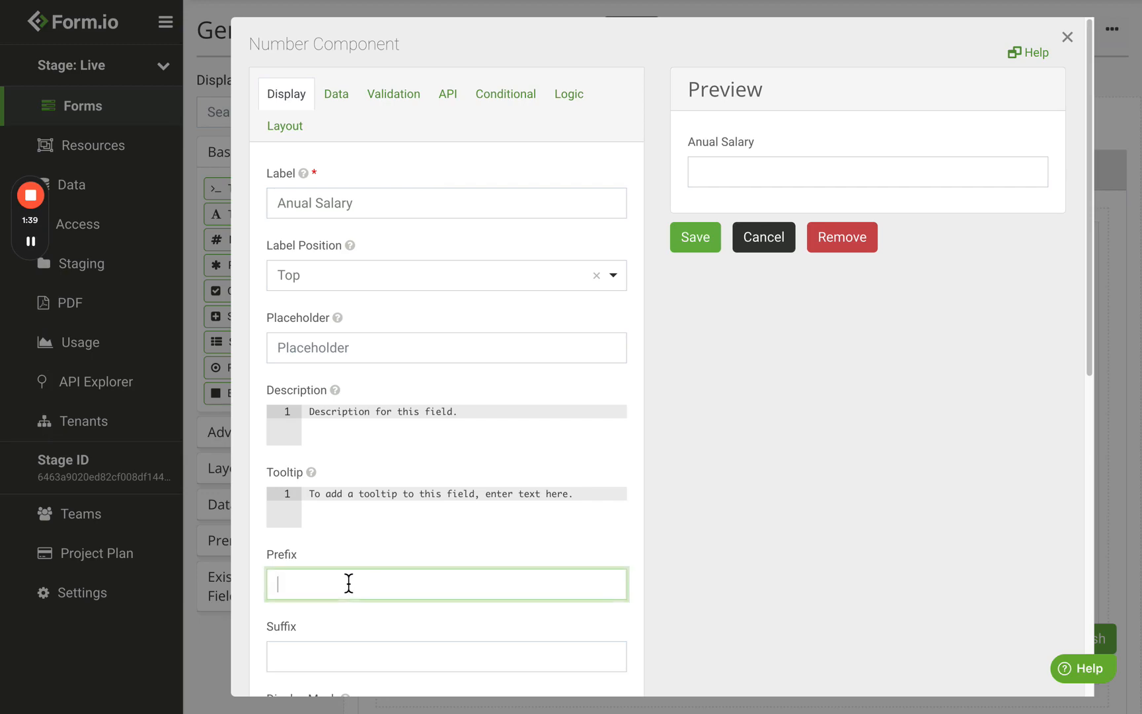
type("$")
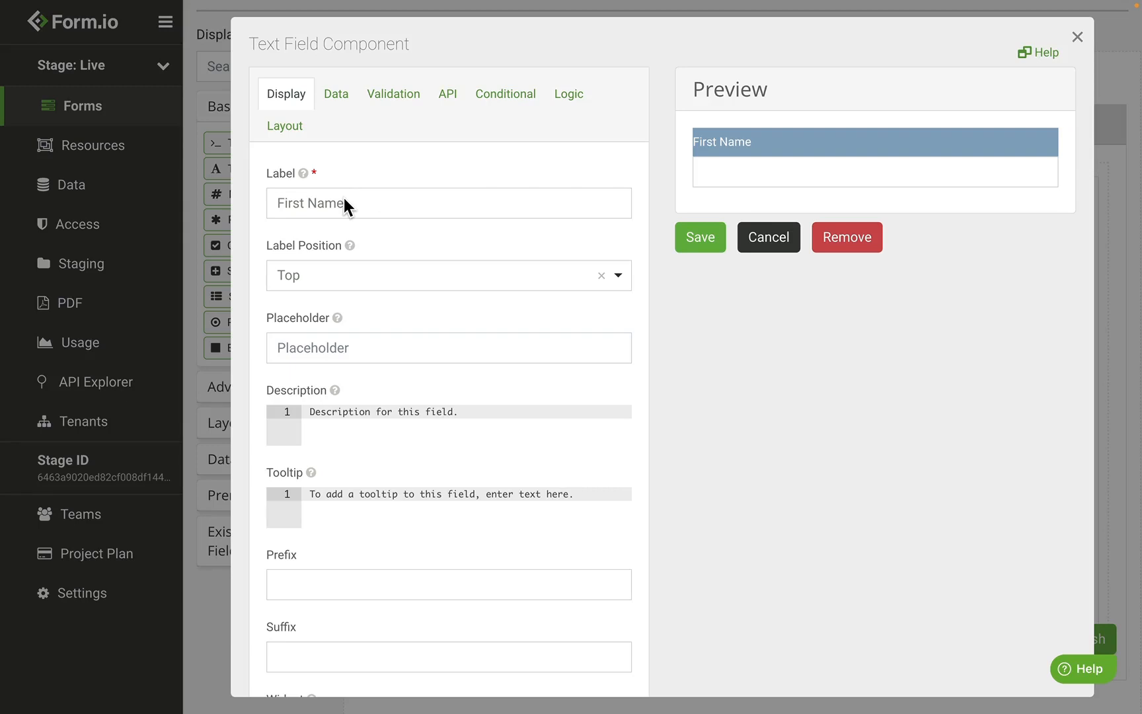
Step: Highlight the Custom CSS Class value and the styled success alert in the example form
scroll(343, 197, "down", 10)
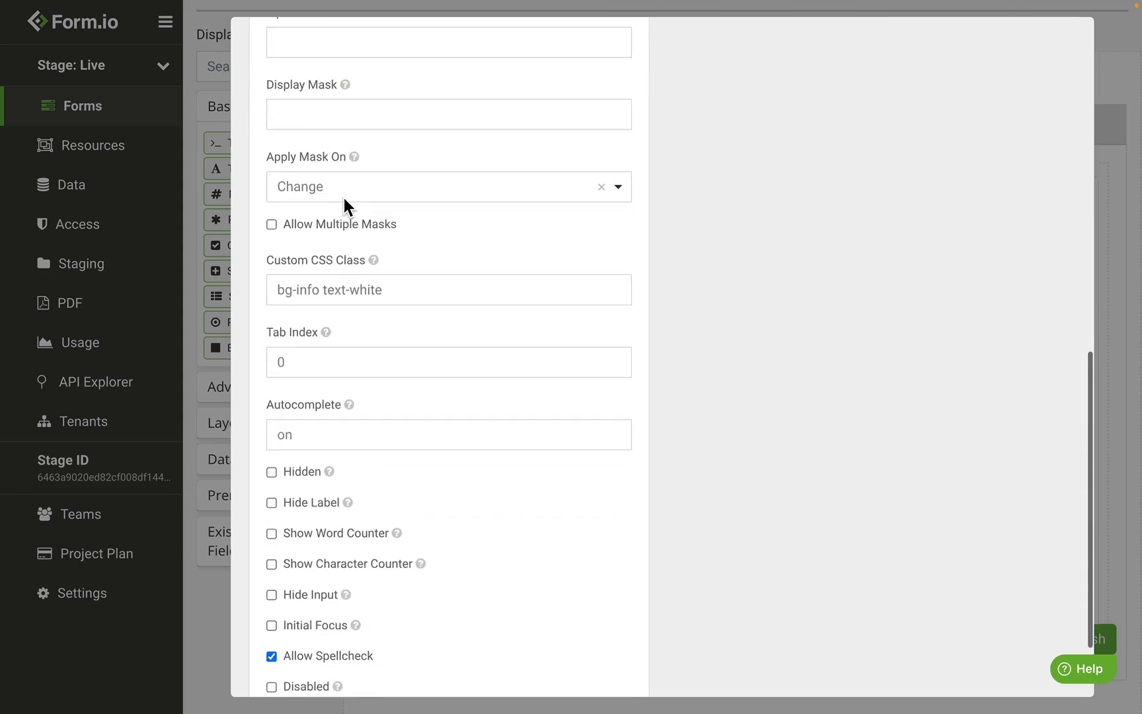
left_click(402, 290)
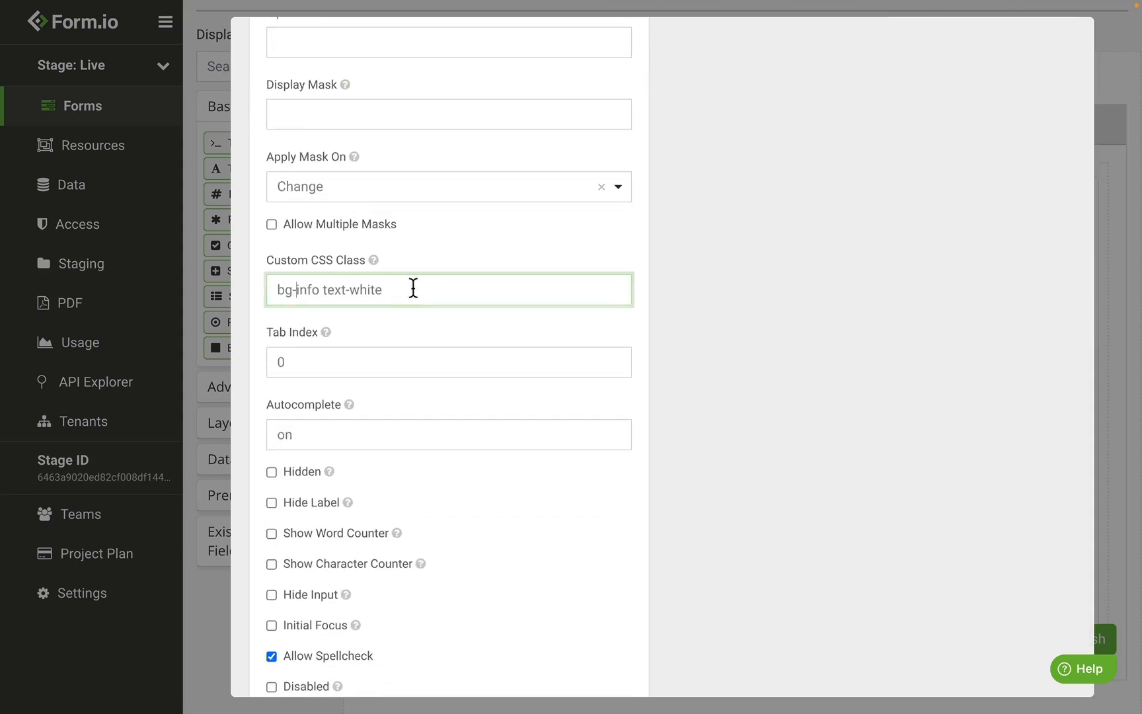
left_click_drag(402, 288, 276, 285)
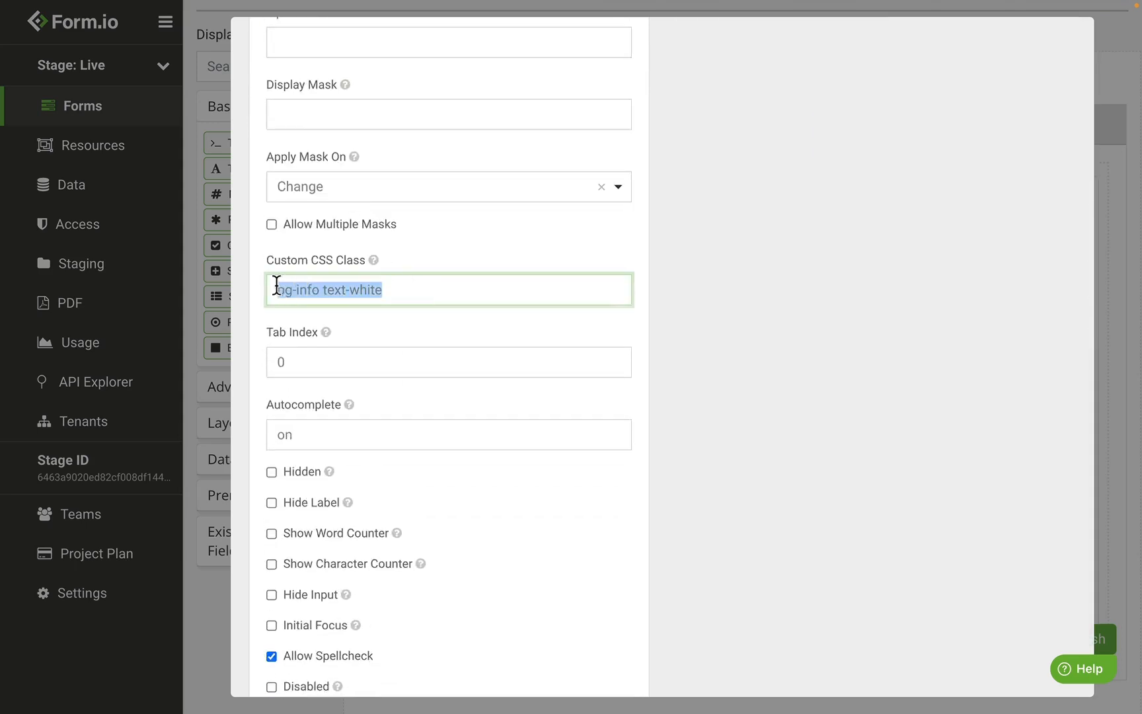
left_click(483, 305)
scroll(483, 304, "up", 5)
scroll(483, 304, "up", 6)
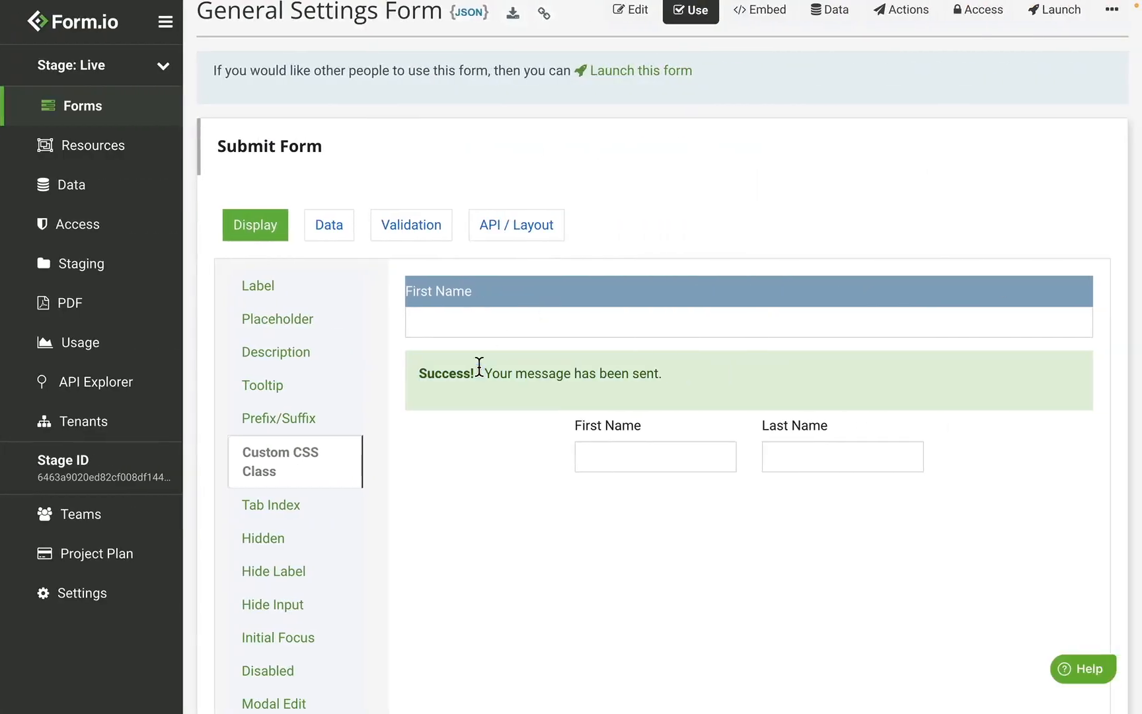
left_click_drag(420, 375, 685, 377)
left_click(686, 378)
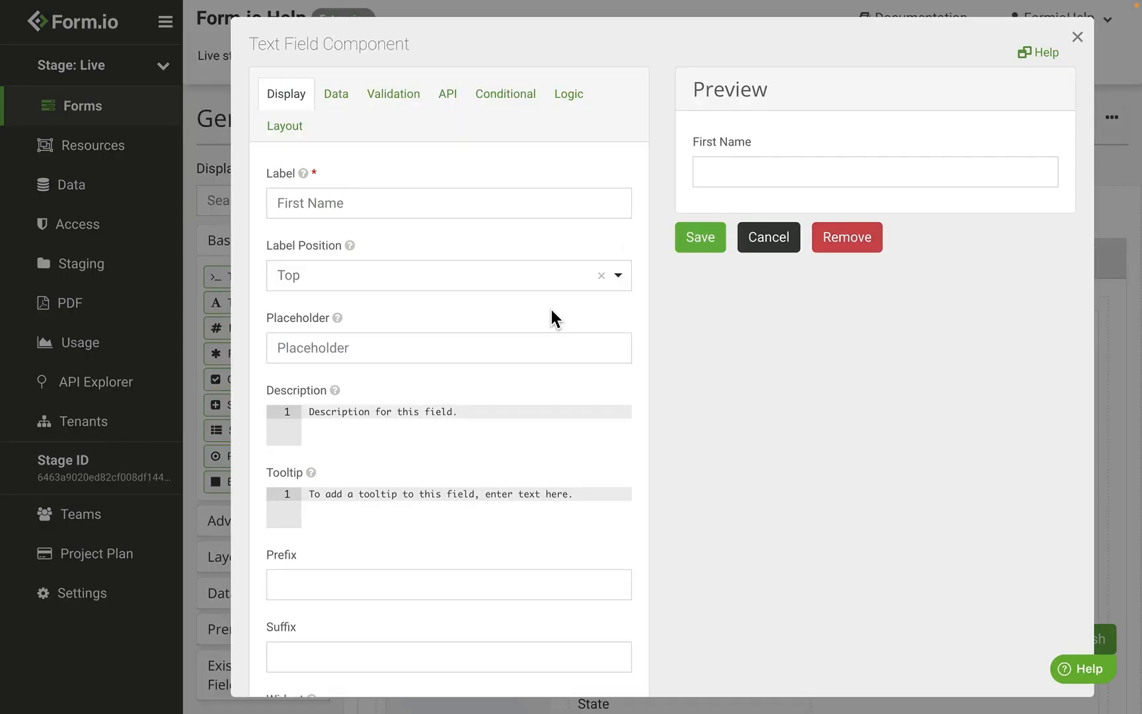
Step: Review the Tab Index value of 1, then close the First Name and Last Name settings unsaved
scroll(552, 309, "down", 6)
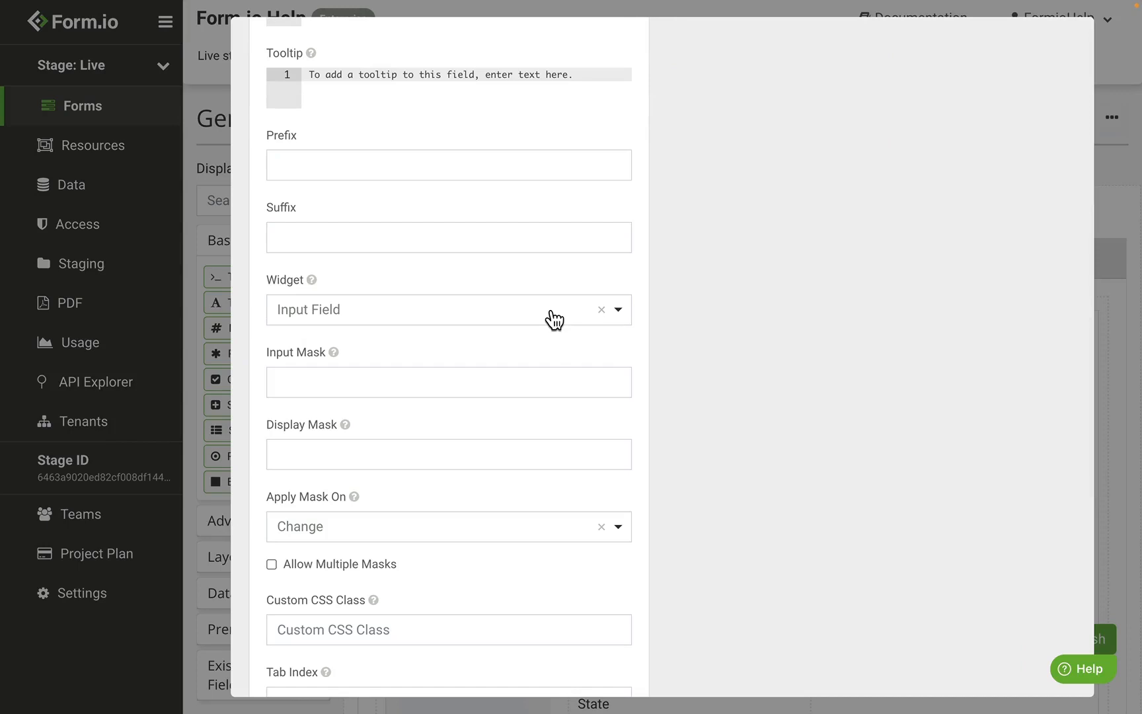
scroll(552, 317, "down", 2)
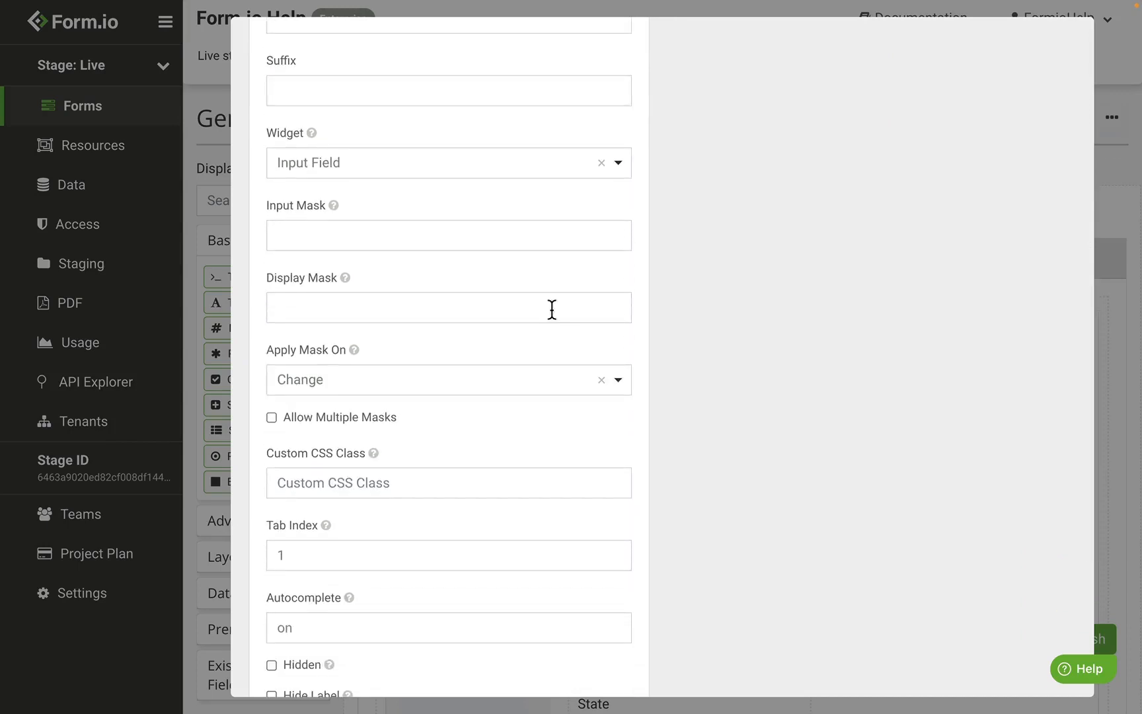
left_click(391, 563)
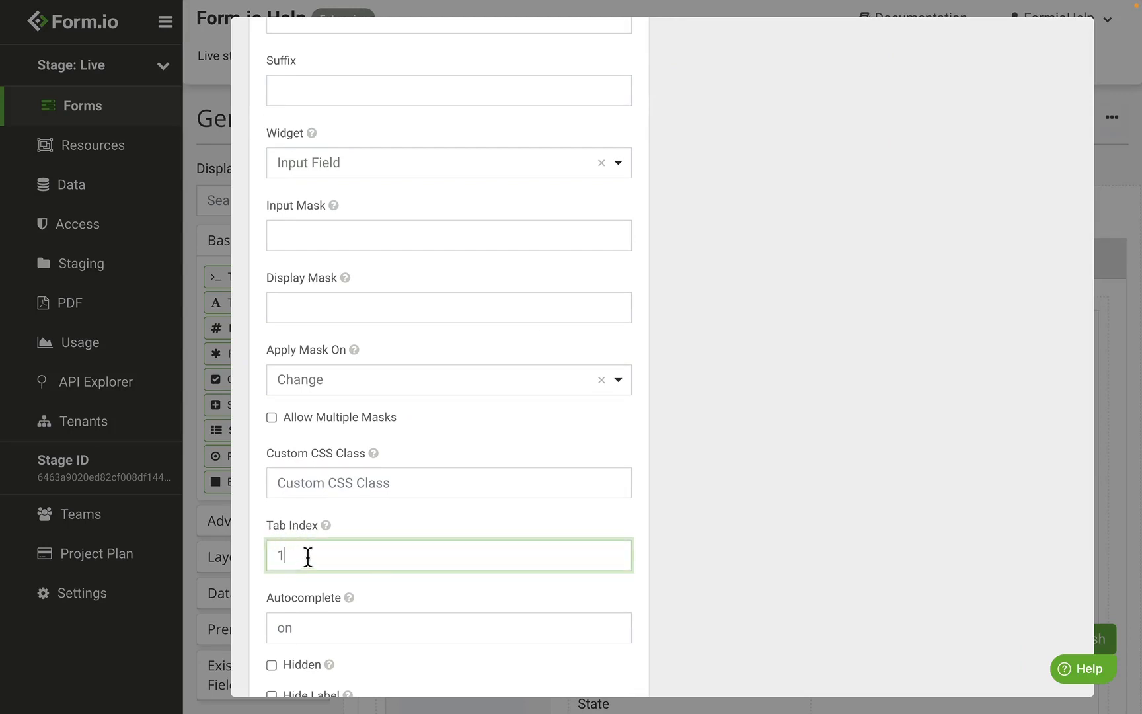
scroll(582, 402, "up", 1)
scroll(581, 399, "up", 10)
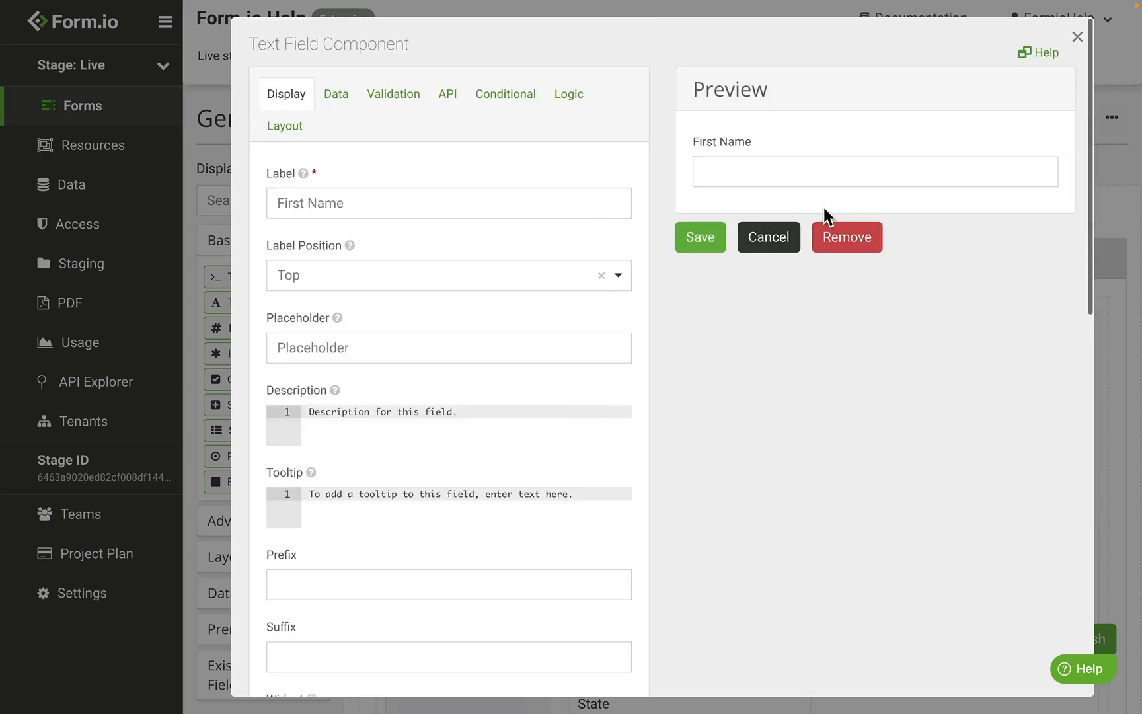
left_click(781, 245)
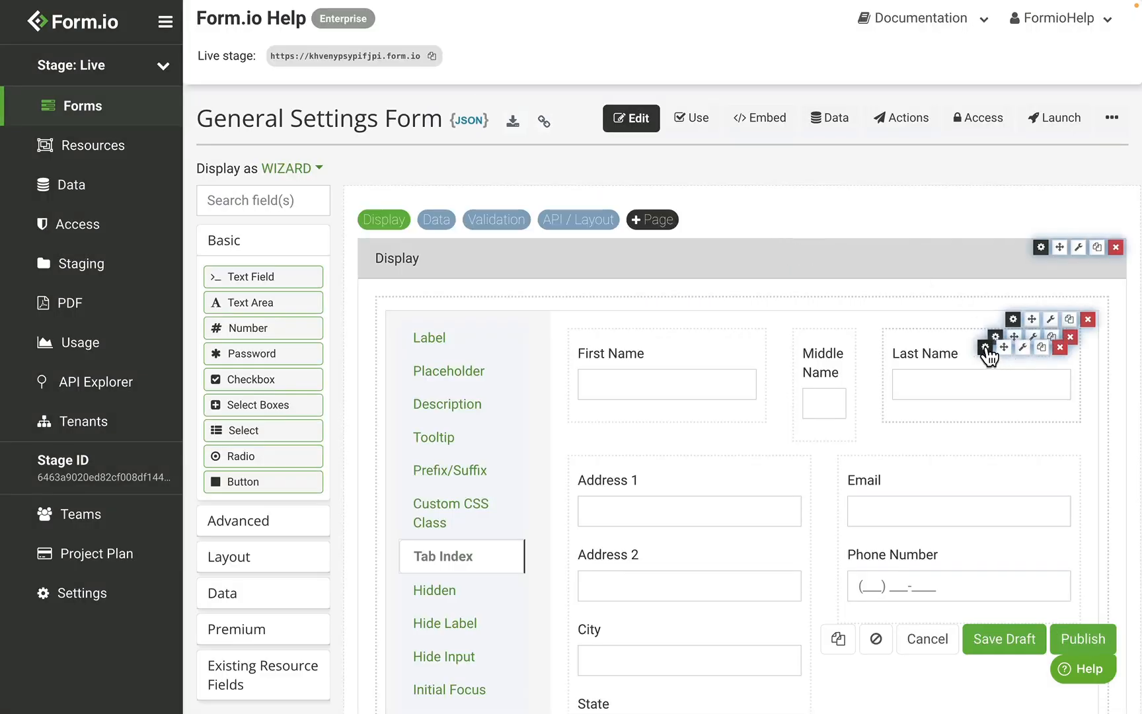
left_click(990, 352)
scroll(669, 394, "down", 9)
scroll(365, 500, "up", 10)
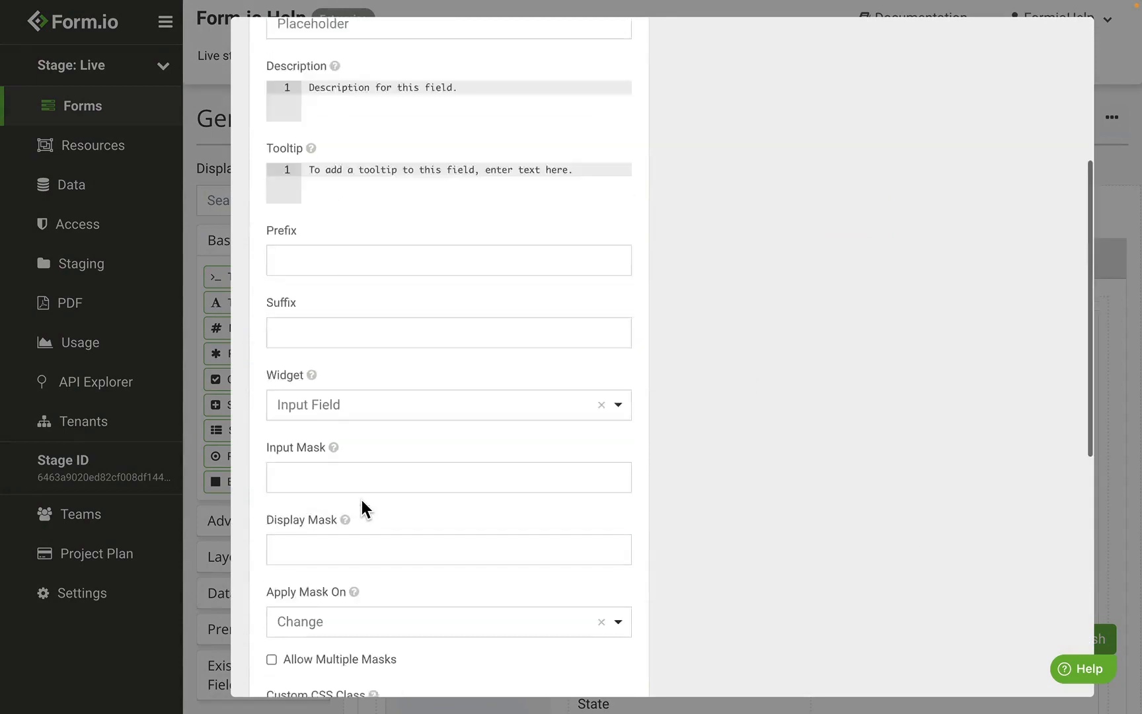
left_click(767, 236)
scroll(631, 370, "down", 3)
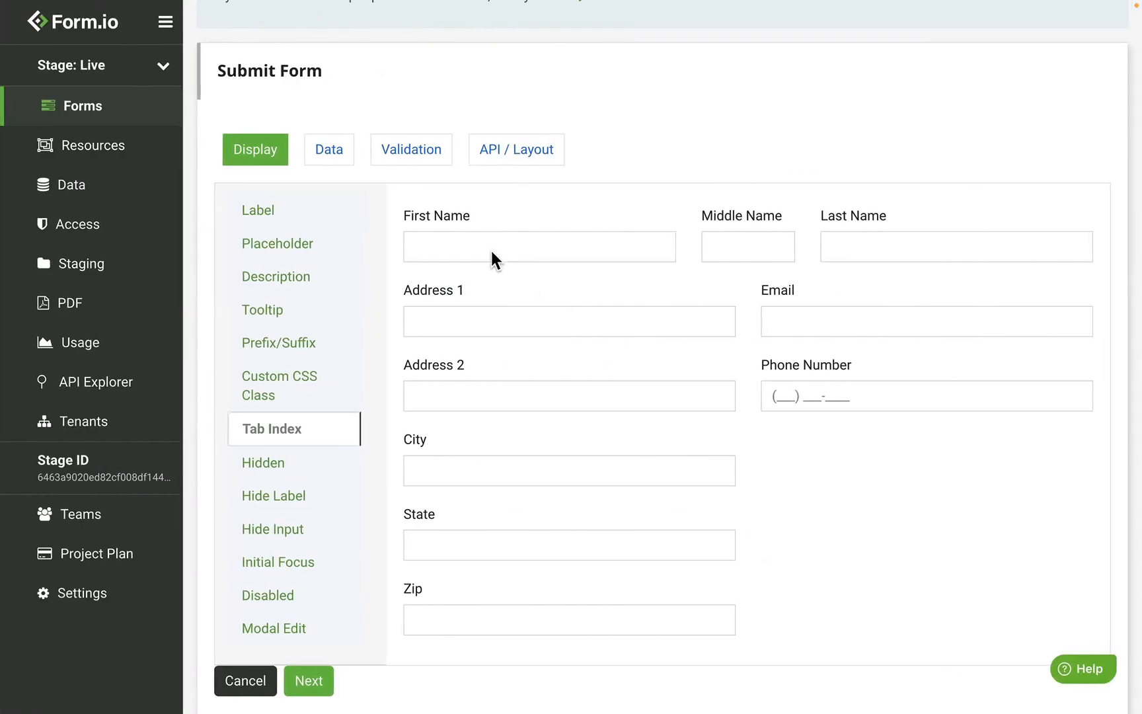
Step: Tab through the form from First Name, confirming focus moves Zip to Email to Phone Number
left_click(489, 244)
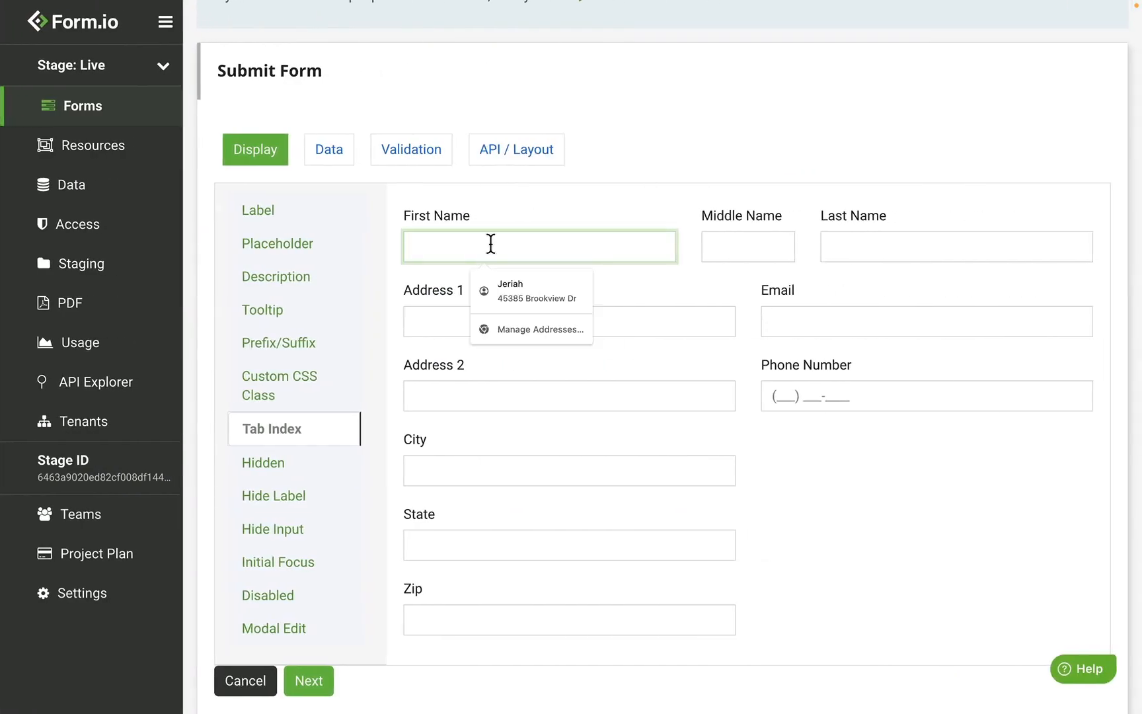
key("Tab")
key("Tab")
key("Tab")
key("Tab")
key("Tab")
key("Tab")
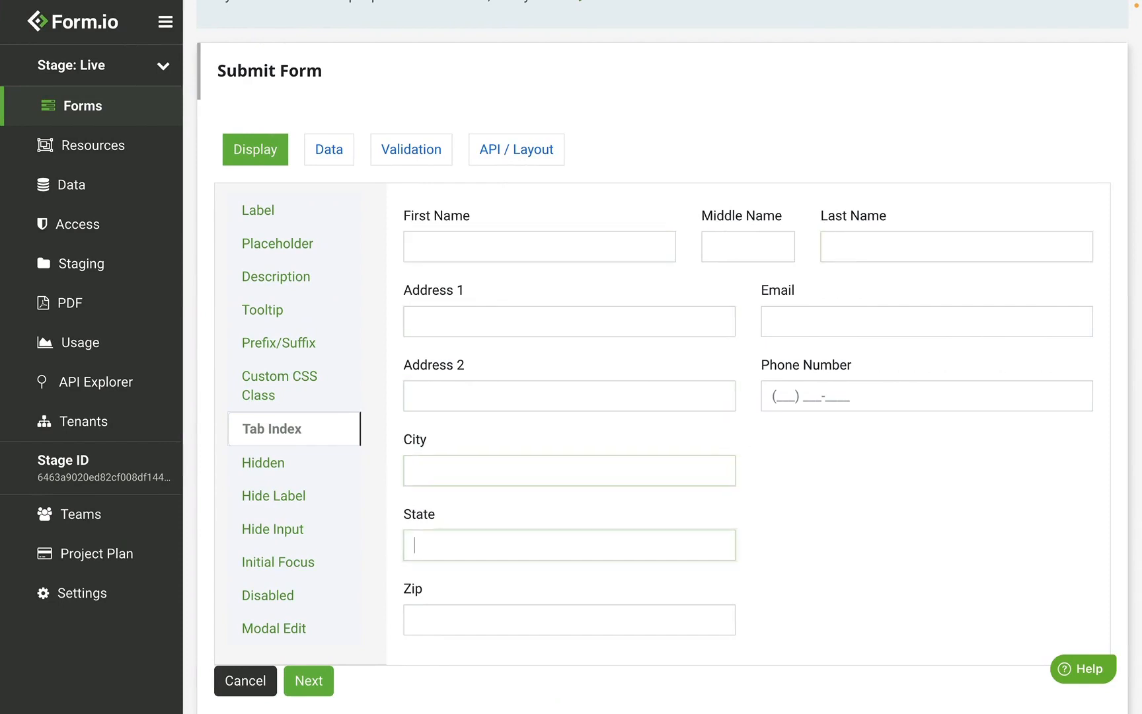
key("Tab")
key("Tab")
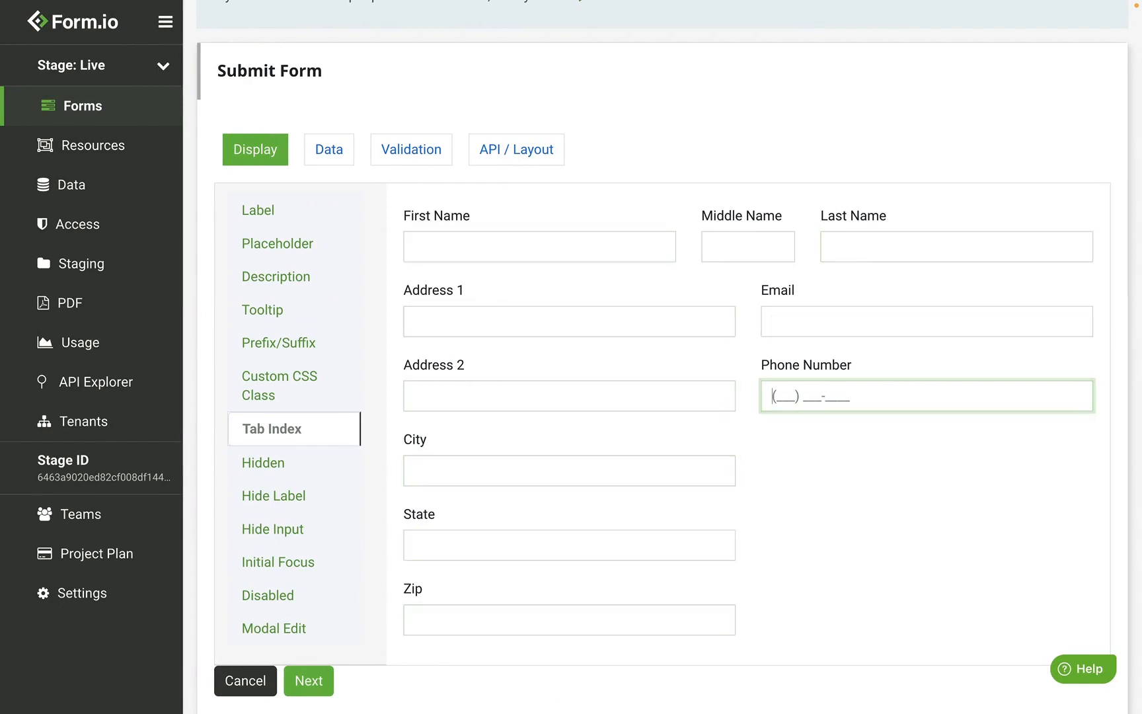
key("Tab")
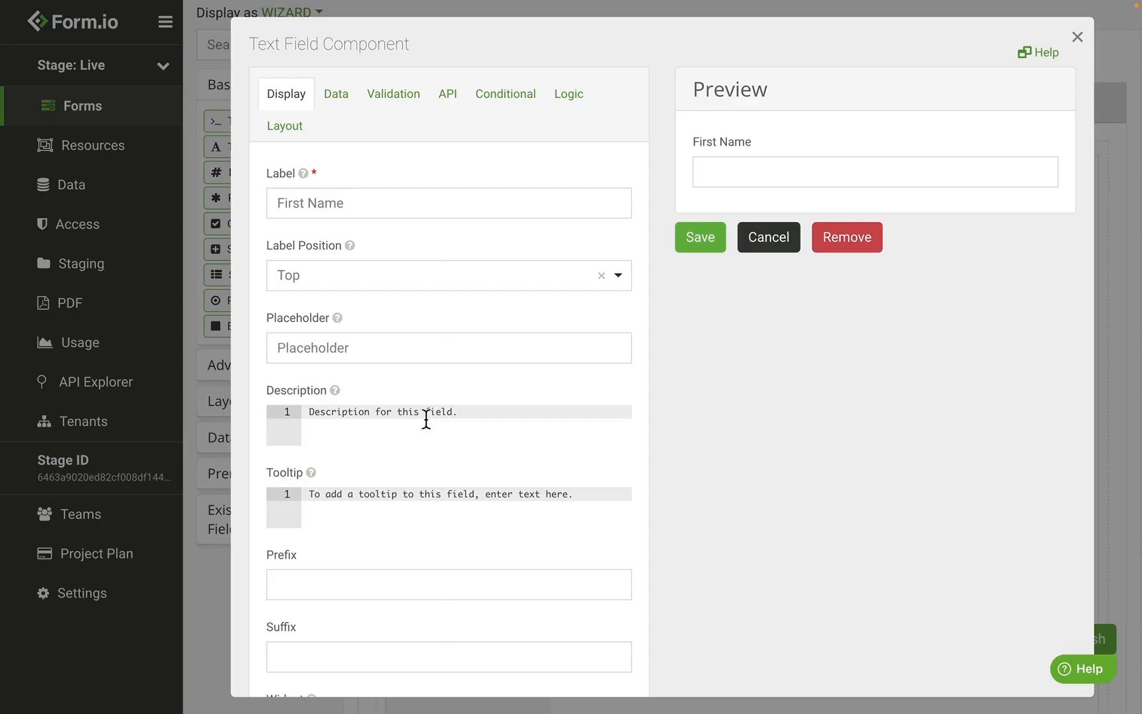
Step: Turn on Hide Label for First Name so the preview shows only the input box
scroll(425, 416, "down", 10)
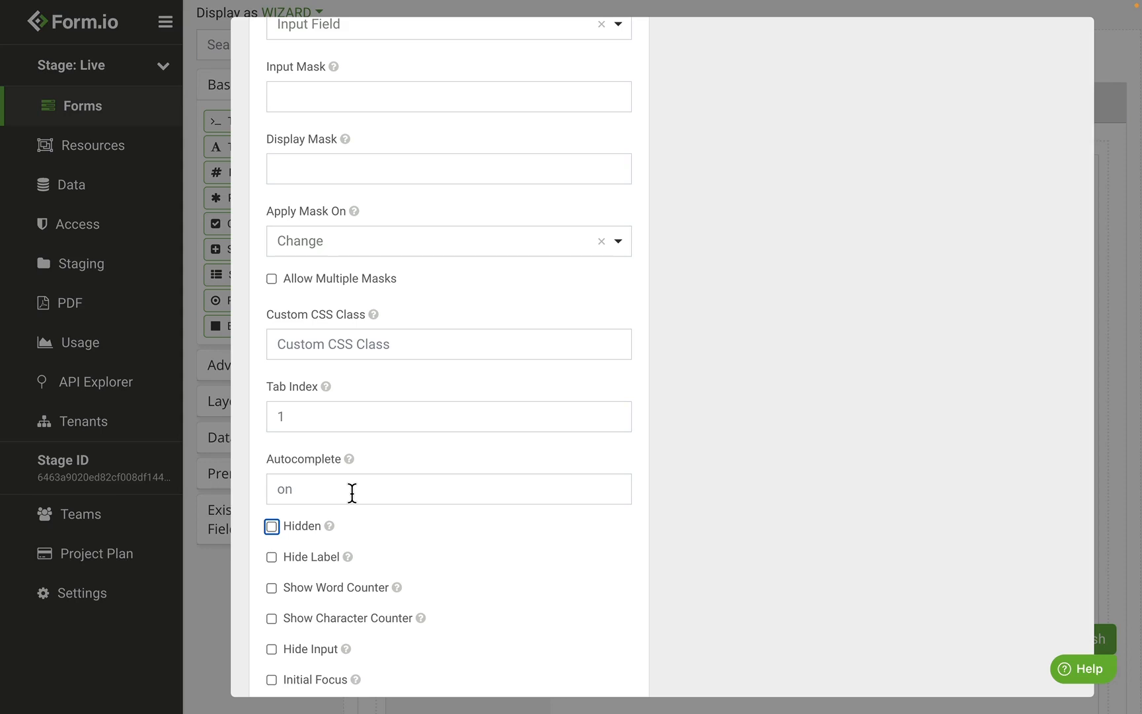
left_click(352, 492)
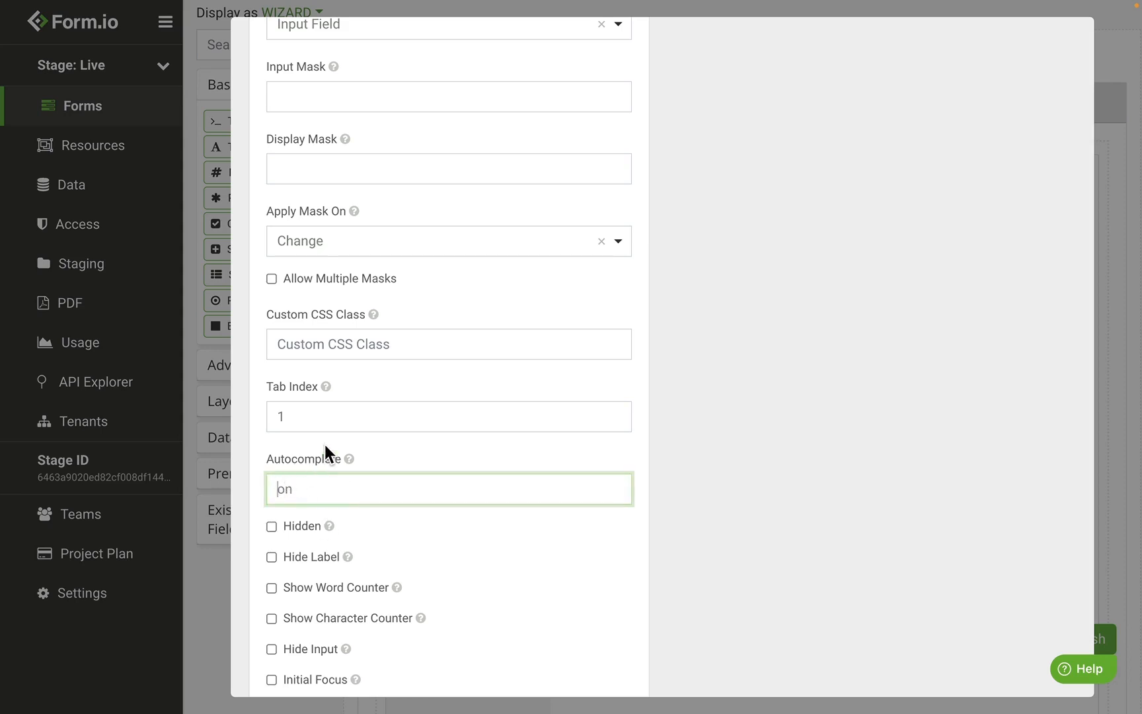
scroll(313, 525, "down", 1)
left_click(314, 523)
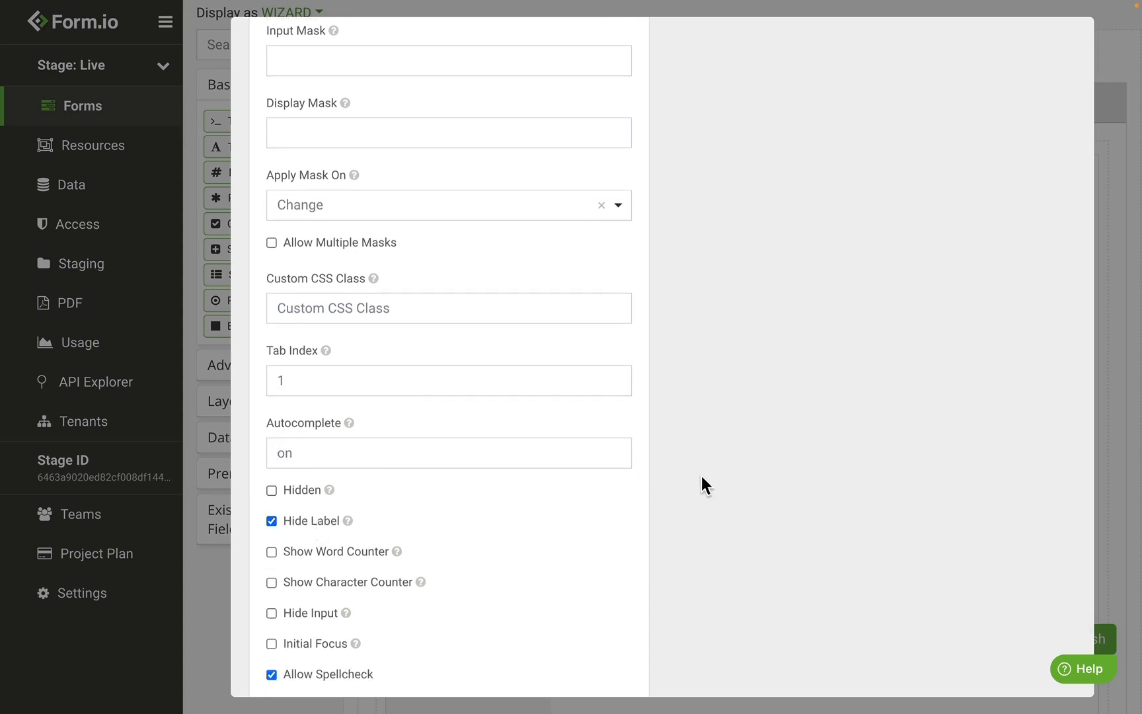
scroll(701, 475, "up", 15)
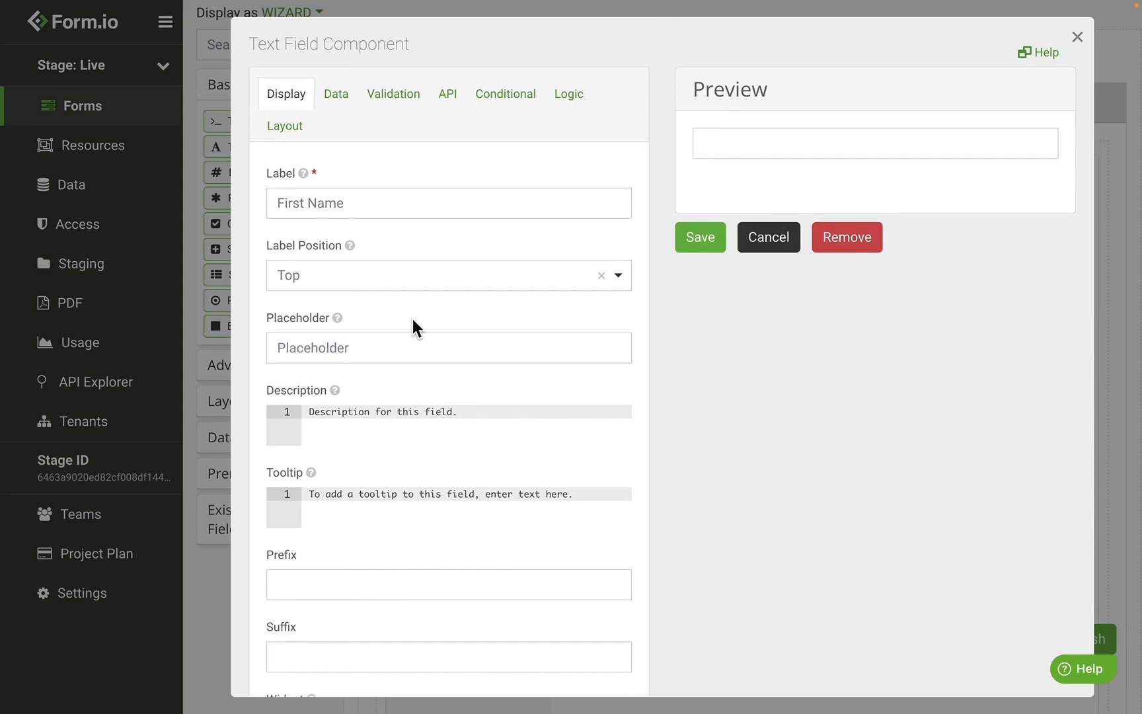
Step: Set the First Name field's placeholder to 'First Name'
left_click(329, 346)
type("First Name")
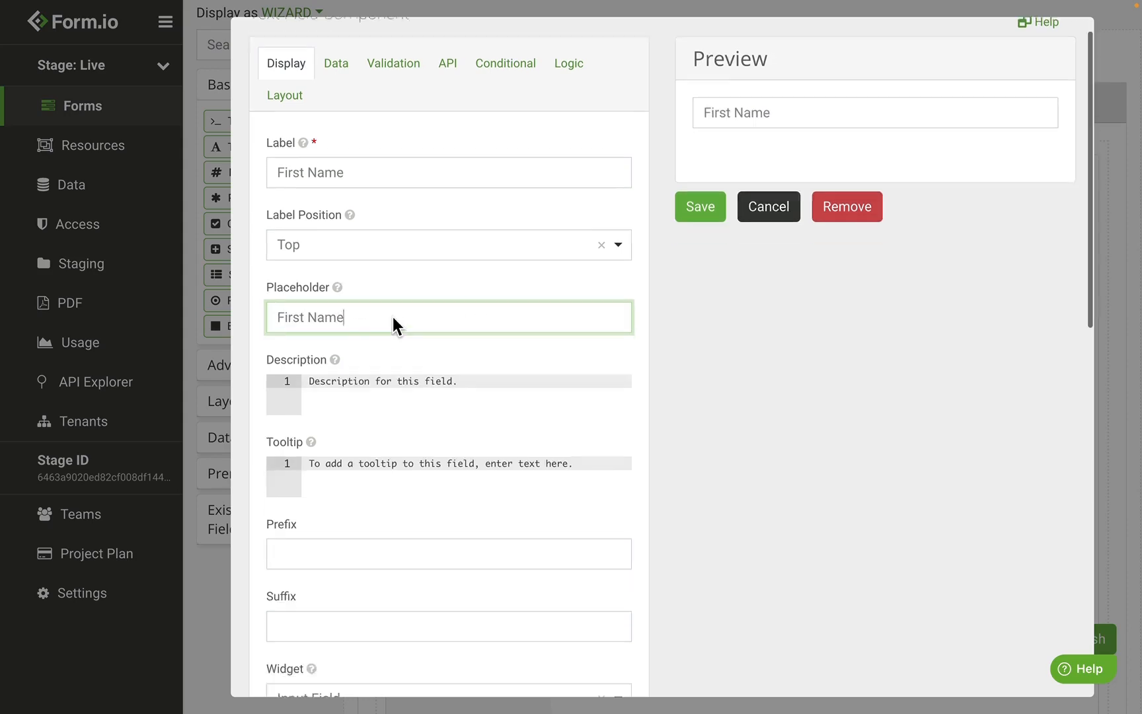
scroll(393, 324, "down", 3)
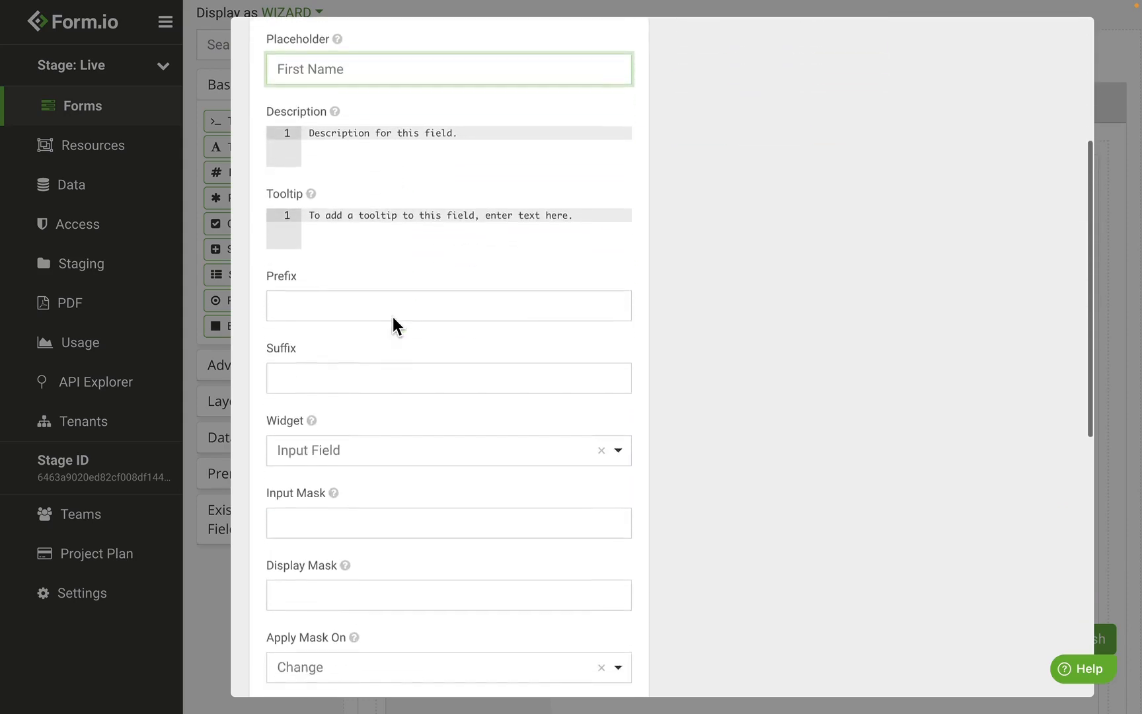
left_click(324, 406)
scroll(325, 405, "down", 10)
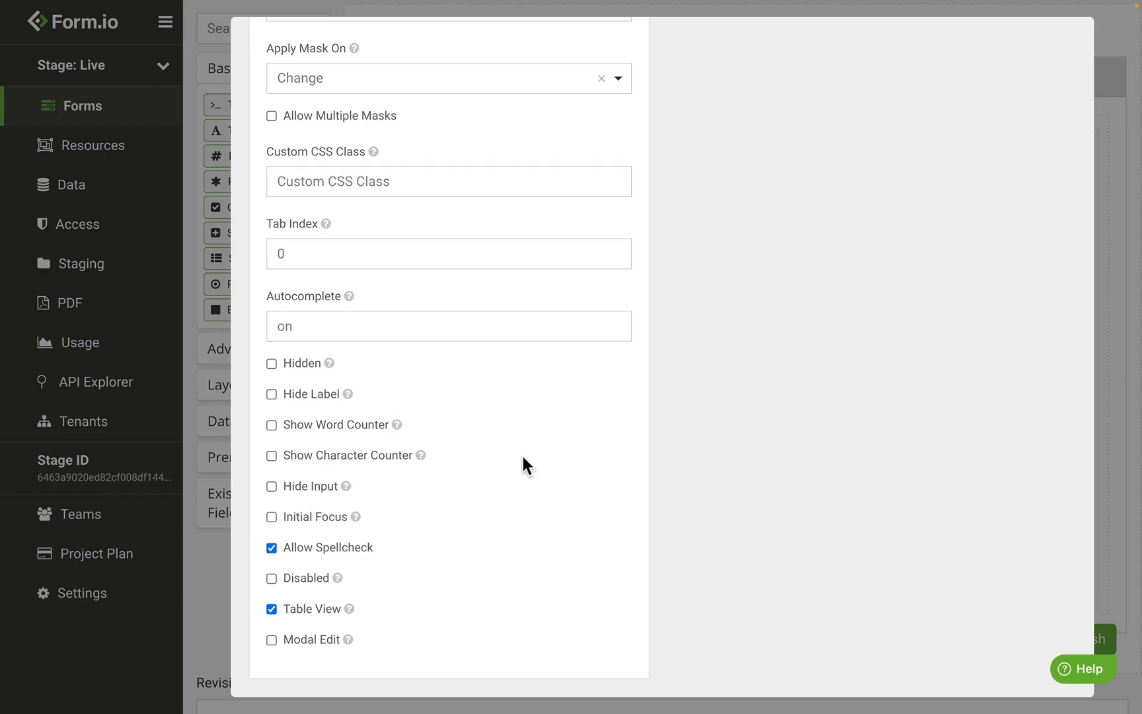
left_click(320, 489)
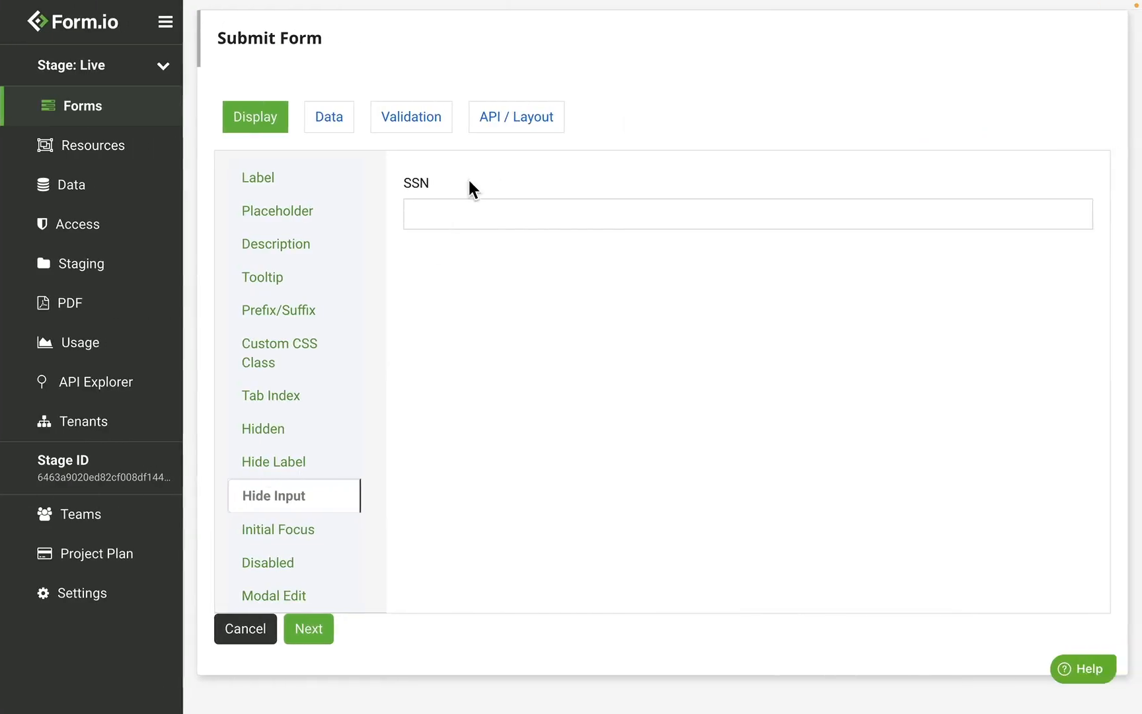
left_click(447, 212)
type("1234567890")
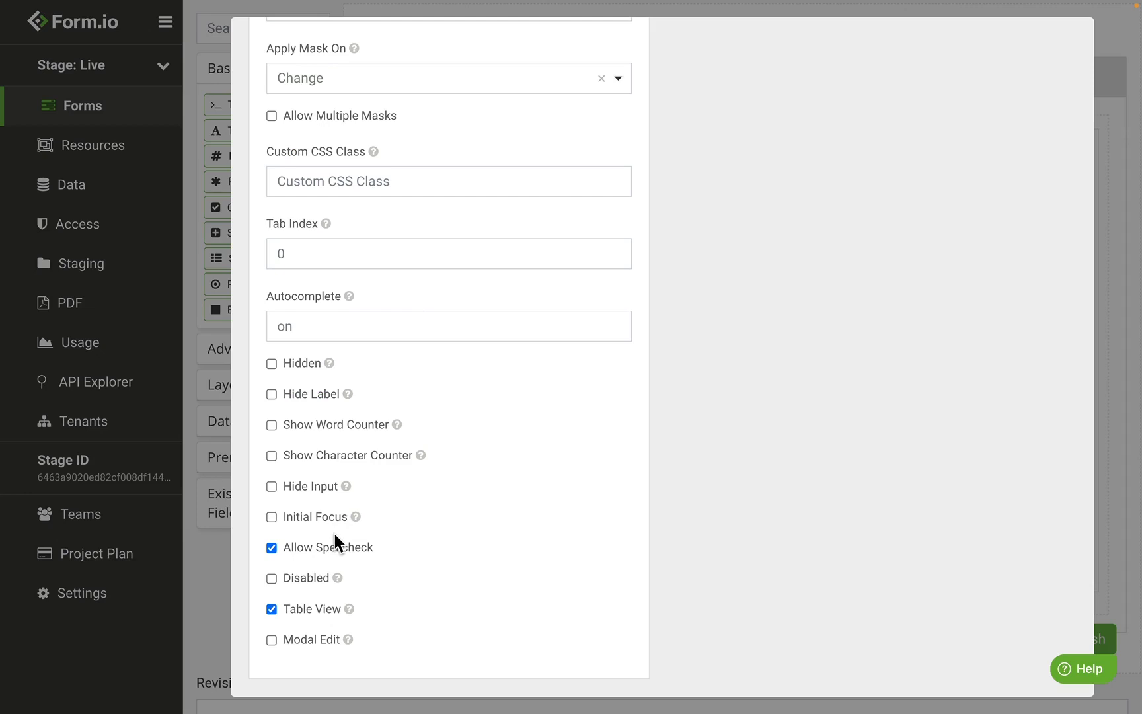
left_click(324, 515)
Step: Save the Initial Focus change, publish the General Settings Form, and view it in Use mode
scroll(602, 497, "up", 15)
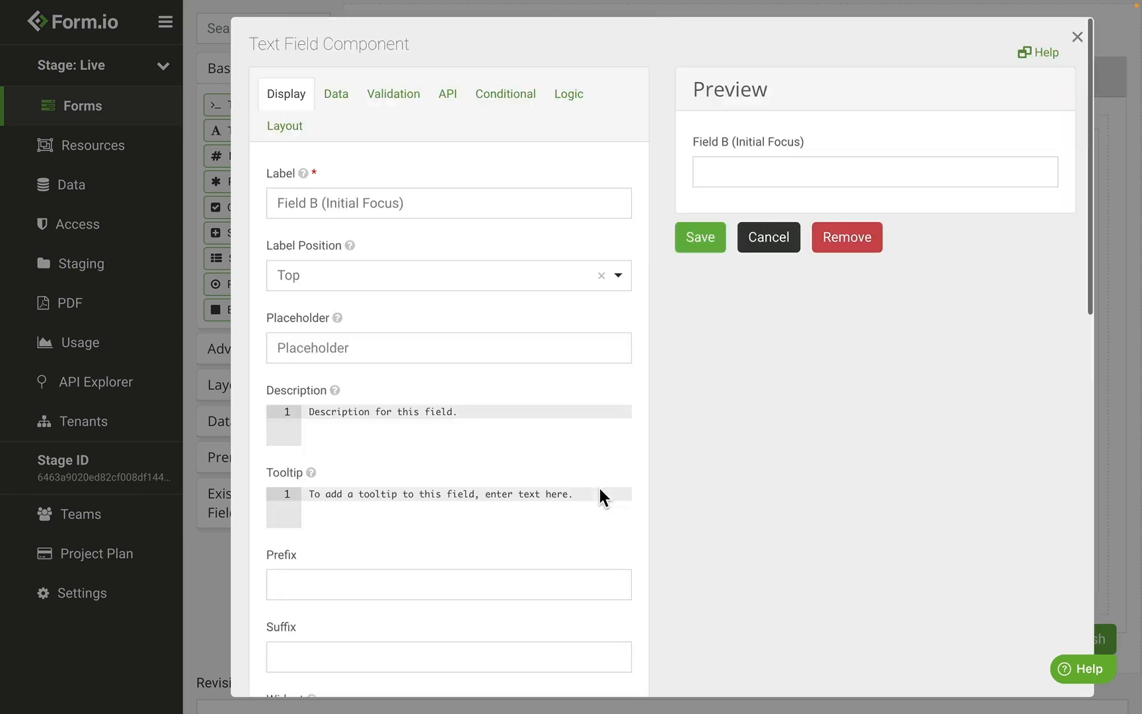
left_click(701, 239)
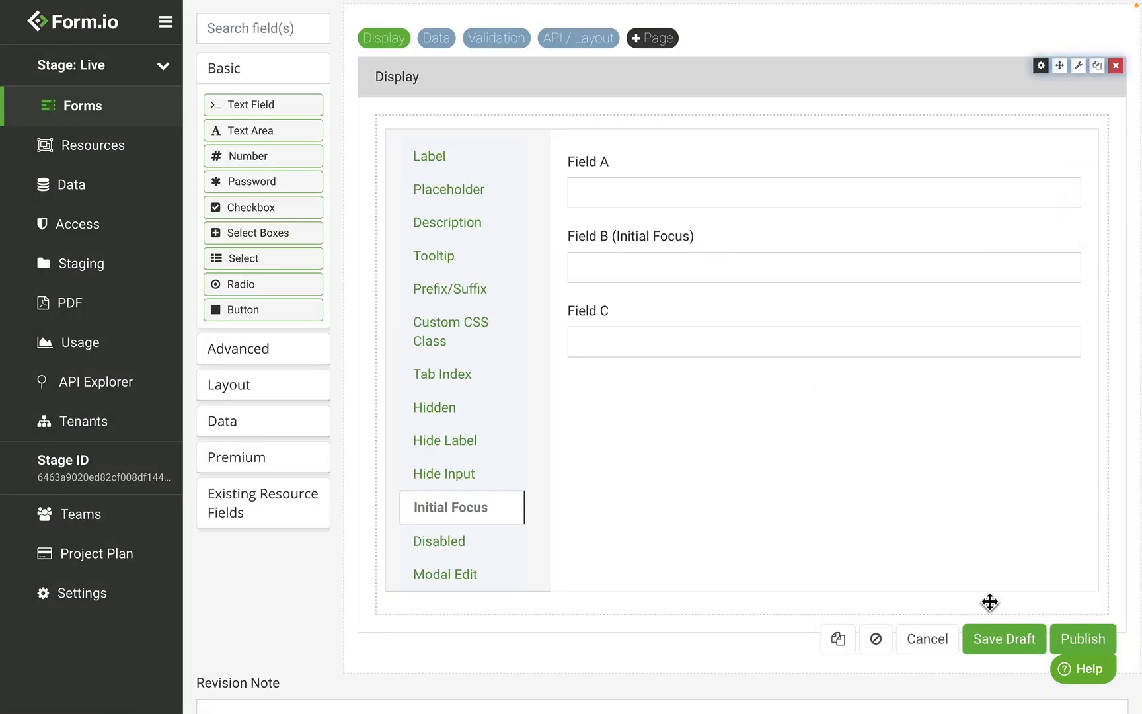
left_click(1109, 638)
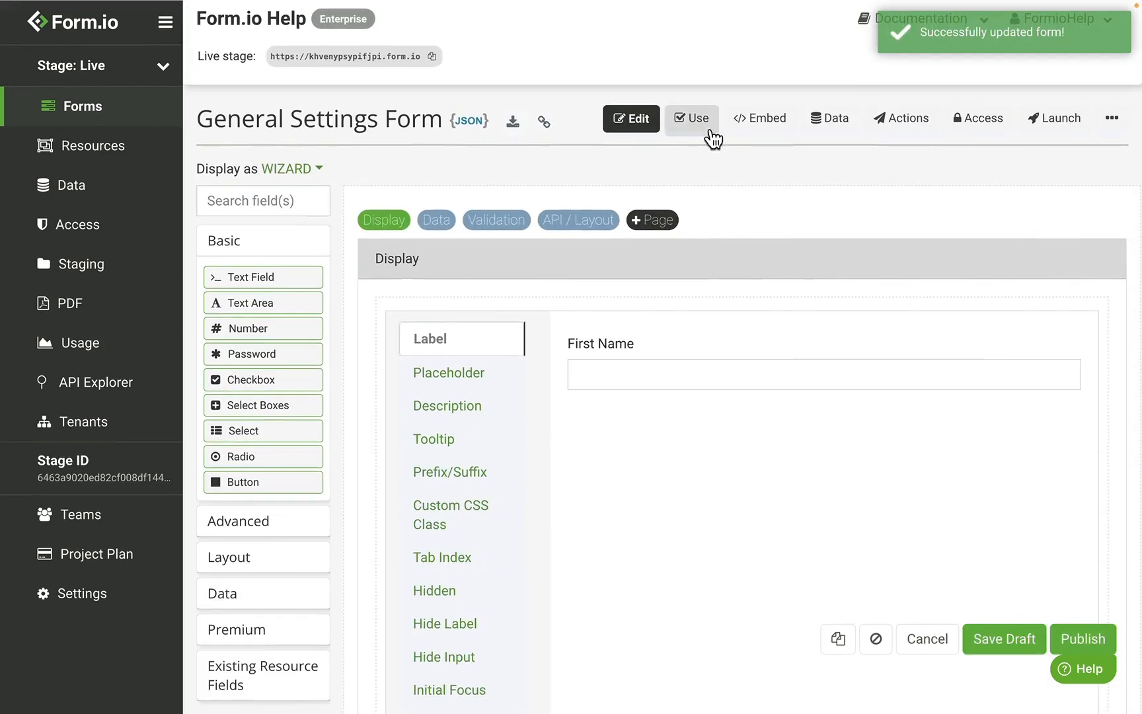
left_click(693, 119)
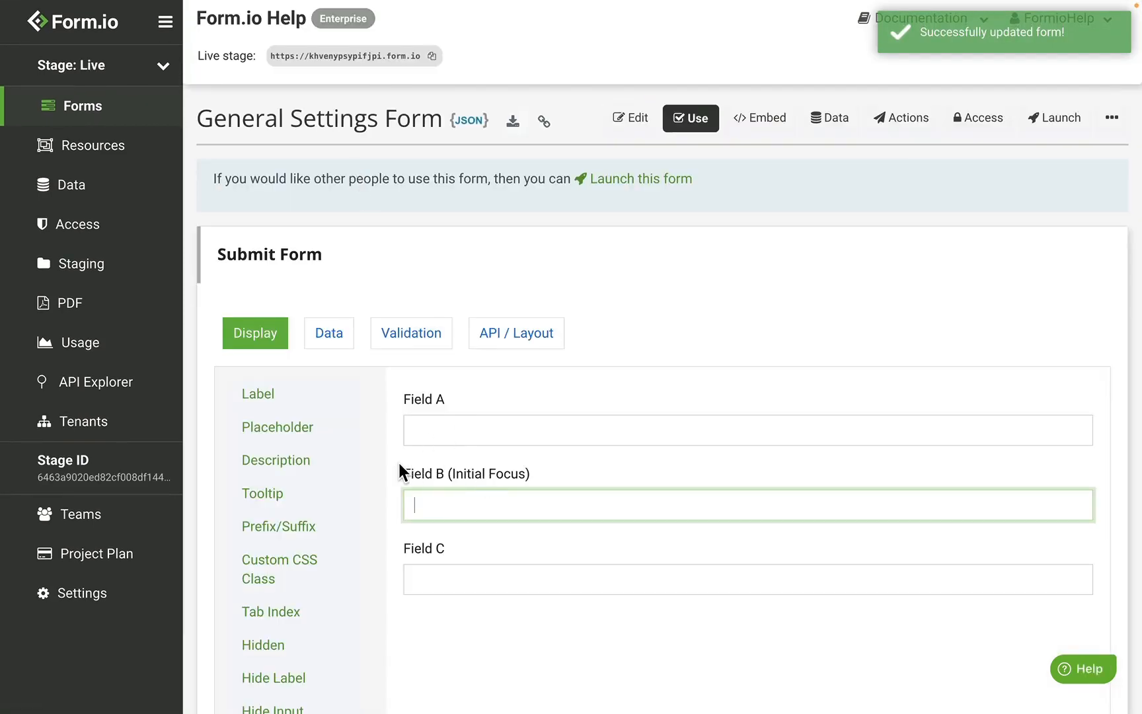
scroll(399, 469, "down", 3)
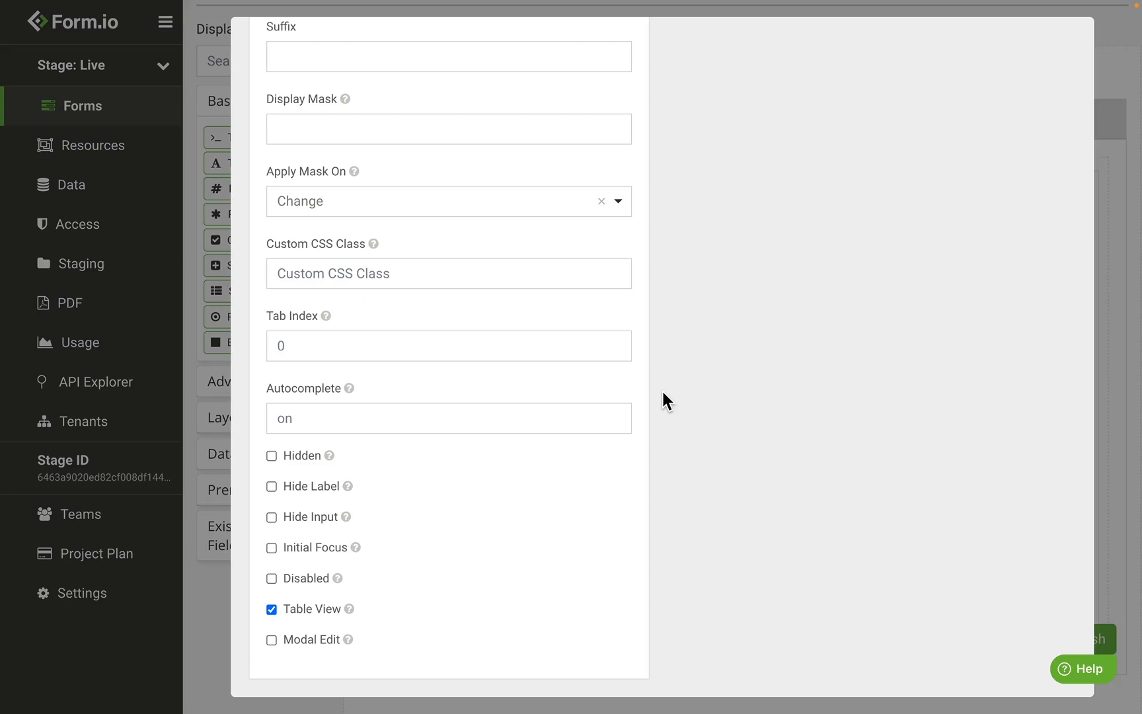
Step: Make the Total field disabled, then enter 123 in both calculated fields to get 246
left_click(322, 577)
left_click(322, 577)
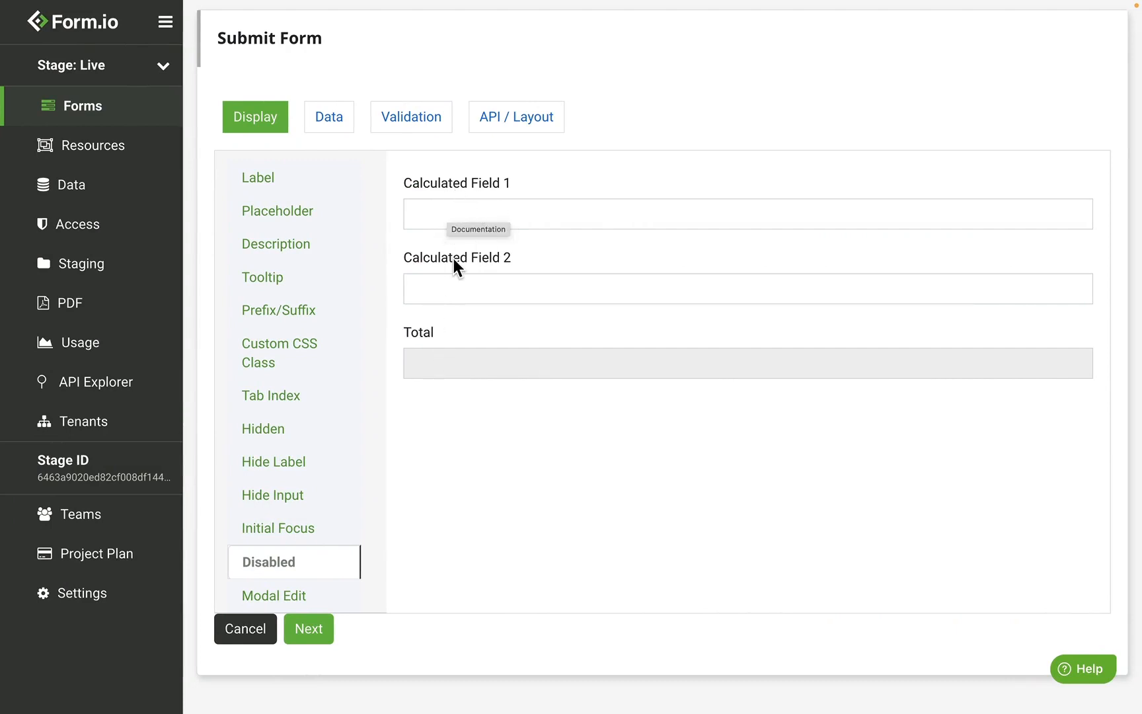
left_click(446, 214)
type("123")
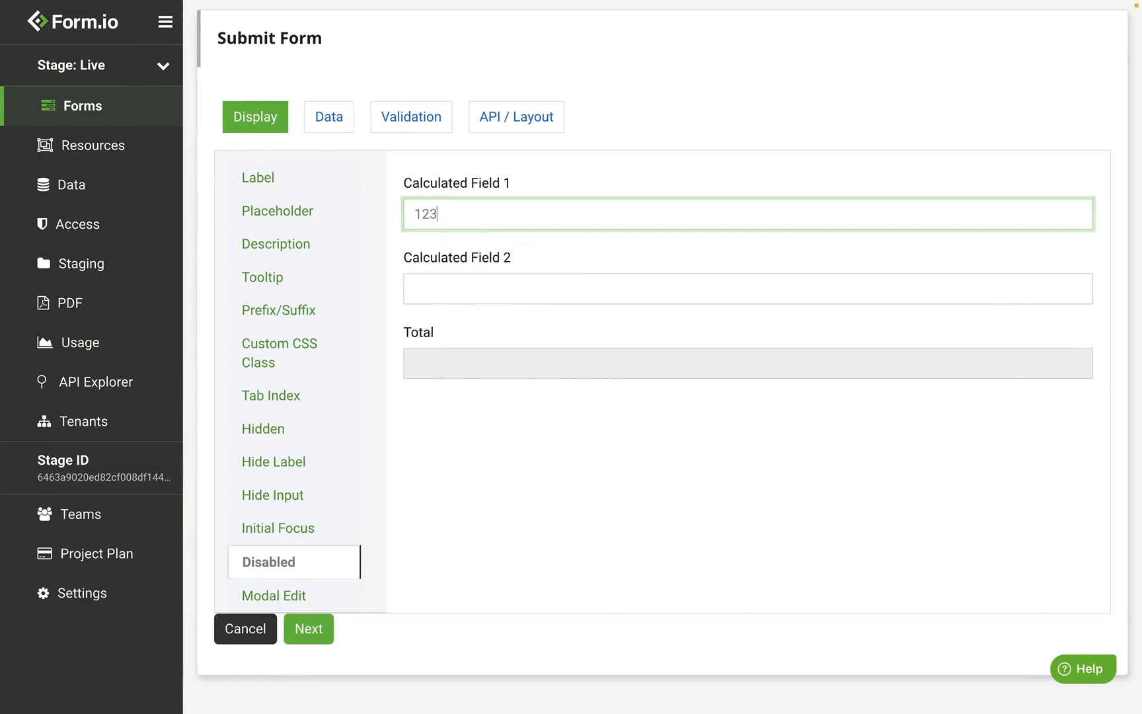
left_click(444, 276)
left_click(485, 350)
double_click(463, 364)
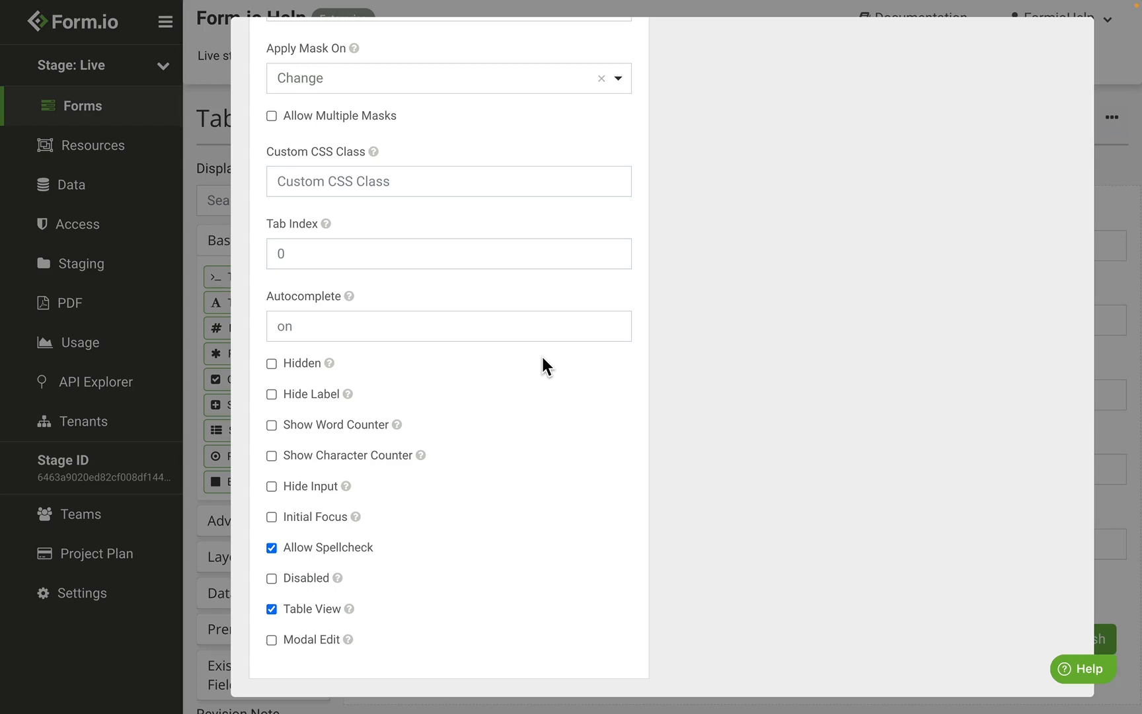
Step: Cancel the component settings and switch the Table View Form to its Use view
scroll(541, 354, "up", 10)
left_click(770, 240)
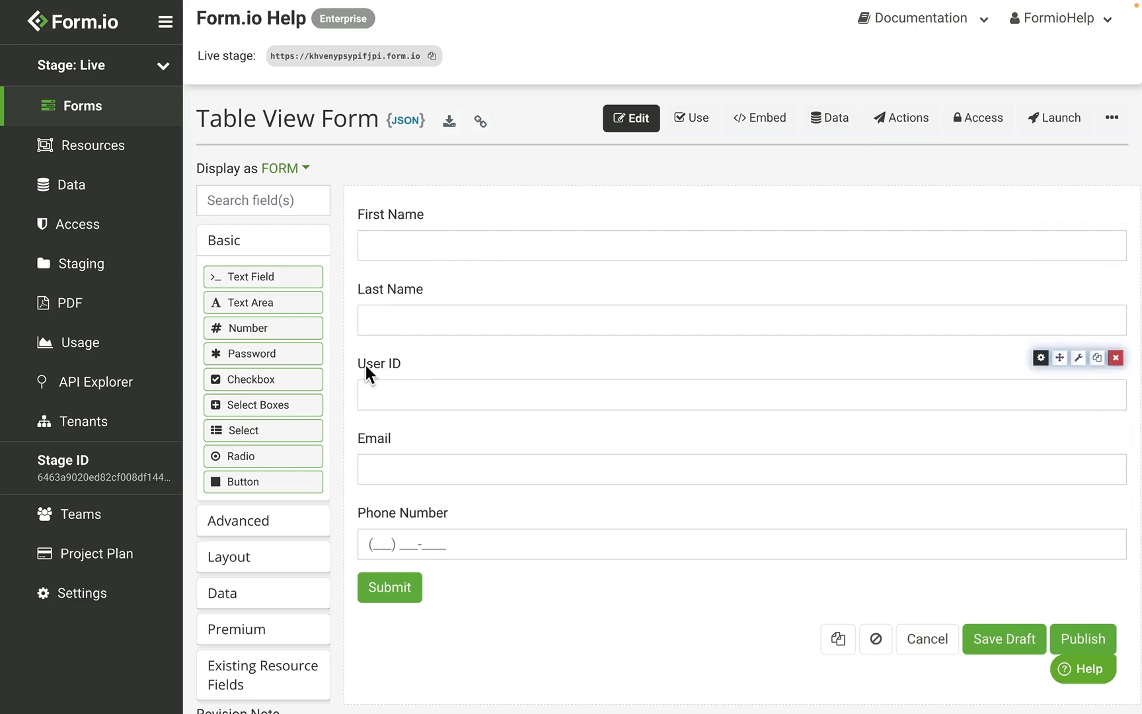
left_click(671, 131)
Step: Fill in first name, last name, user ID, email and phone number with test values
left_click(264, 350)
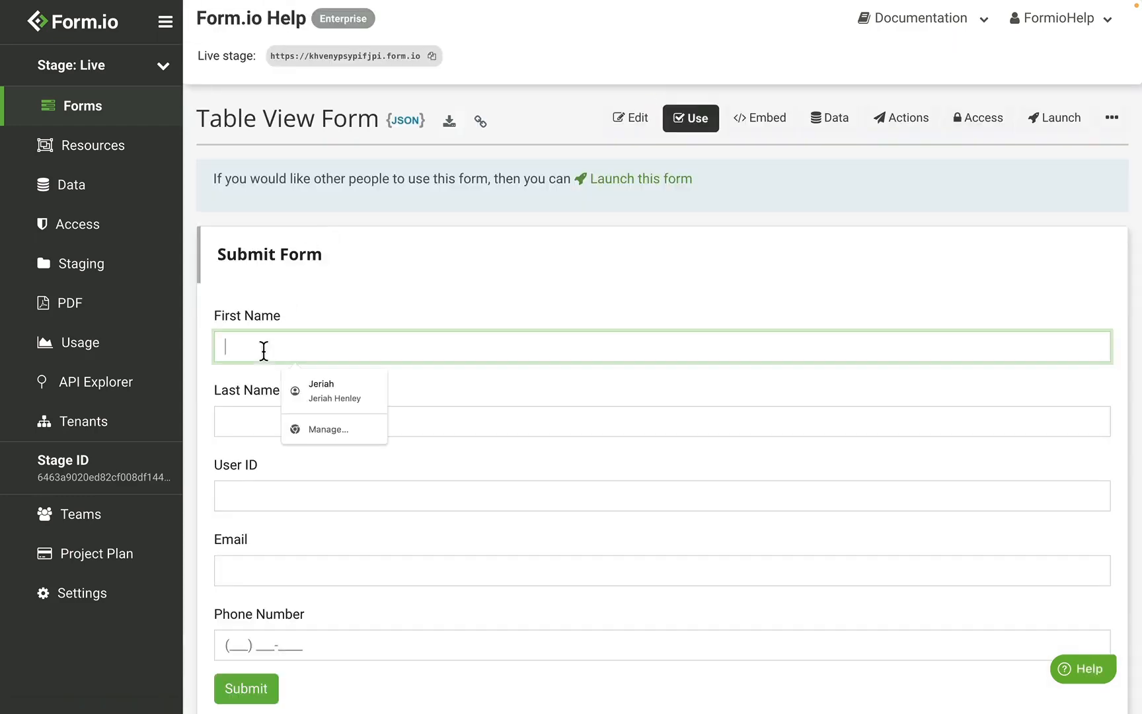
type("Joe")
key("Tab")
type("Smith")
key("Tab")
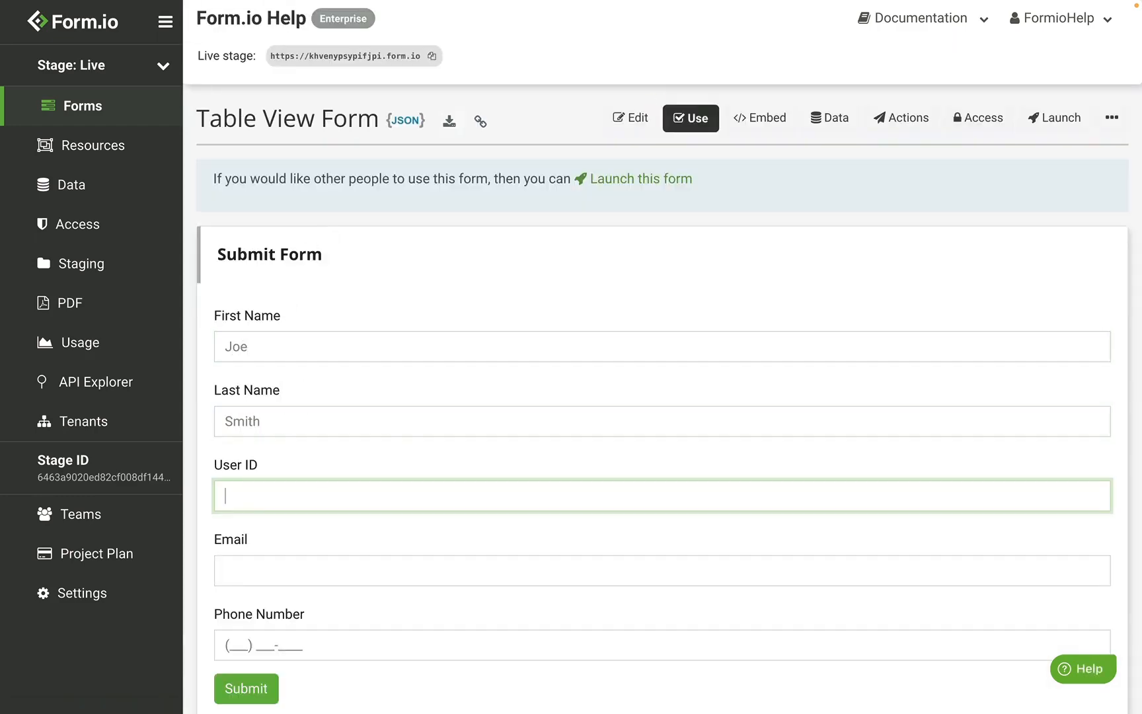
type("abc123")
key("Tab")
type("est@example.com")
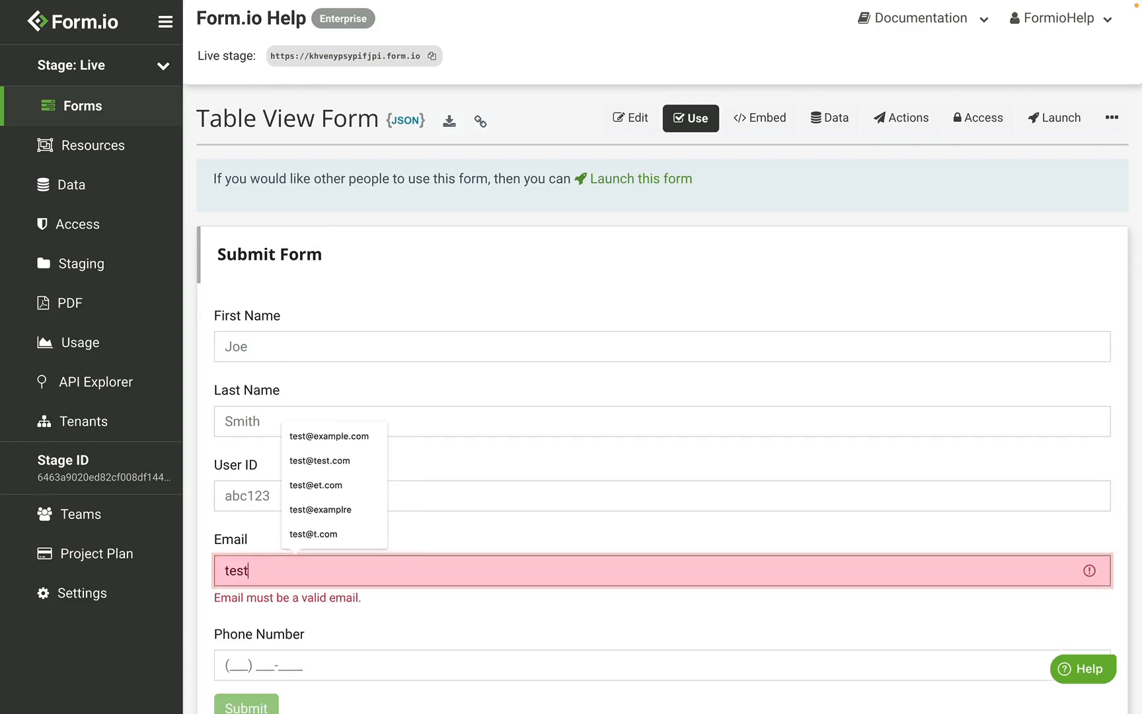
key("Tab")
type("1231231234")
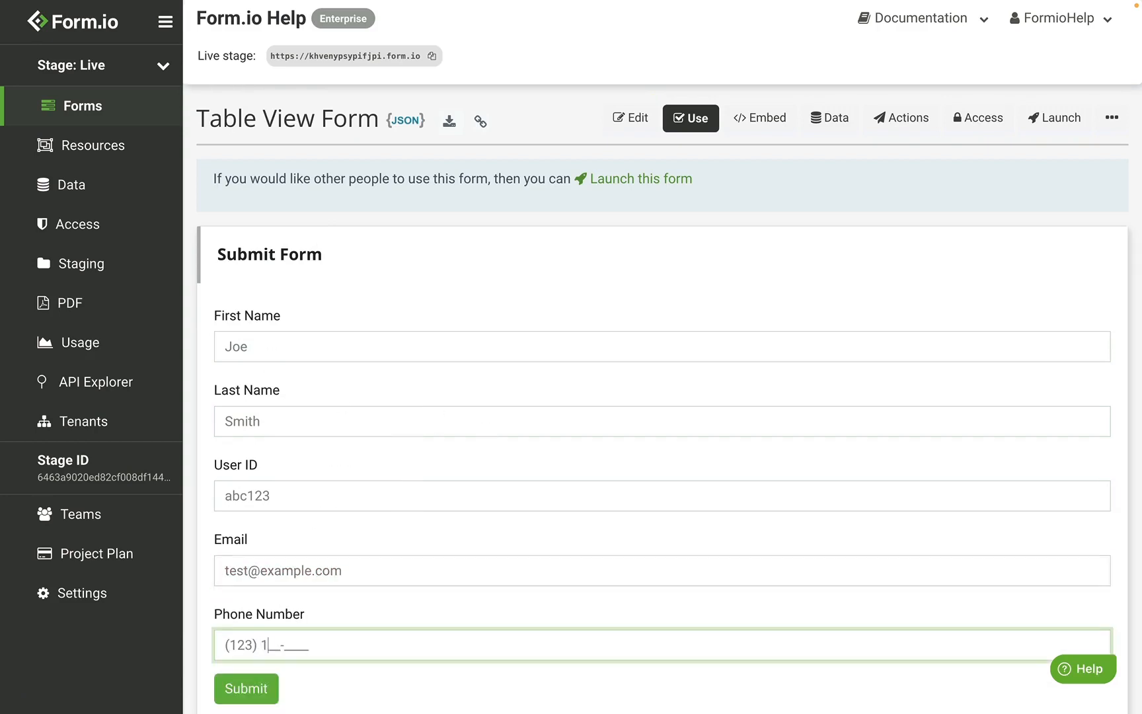
Step: Submit the test entry and view it in the form's submissions table
scroll(272, 533, "down", 3)
left_click(273, 532)
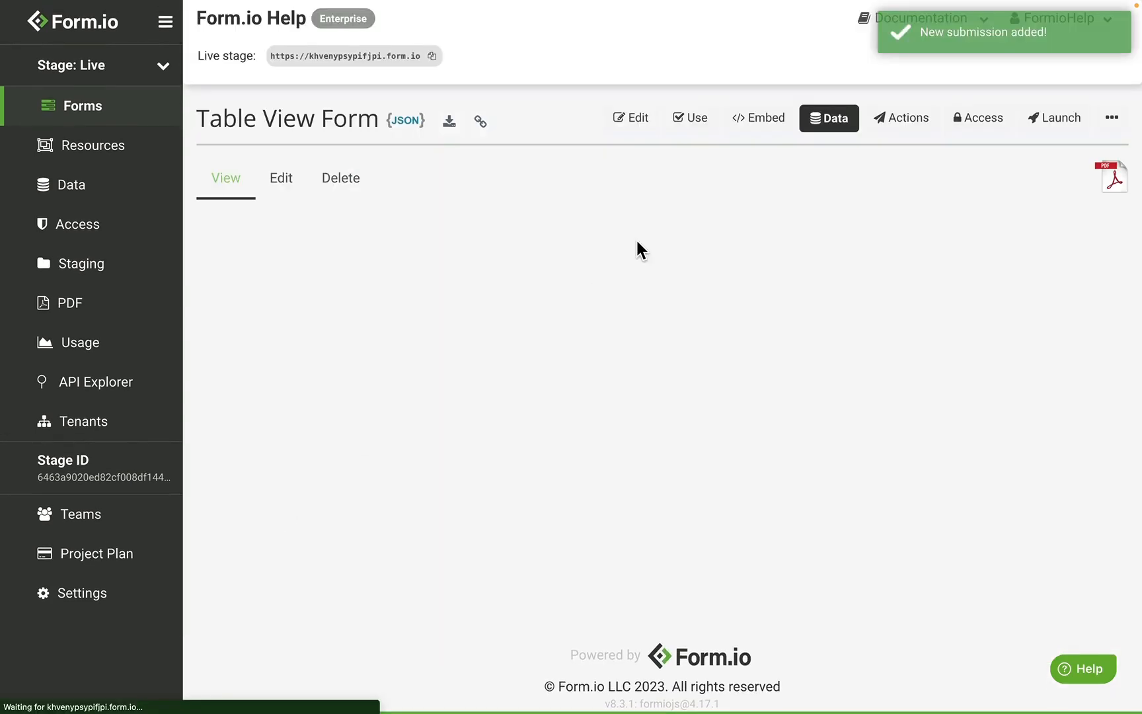
left_click(828, 135)
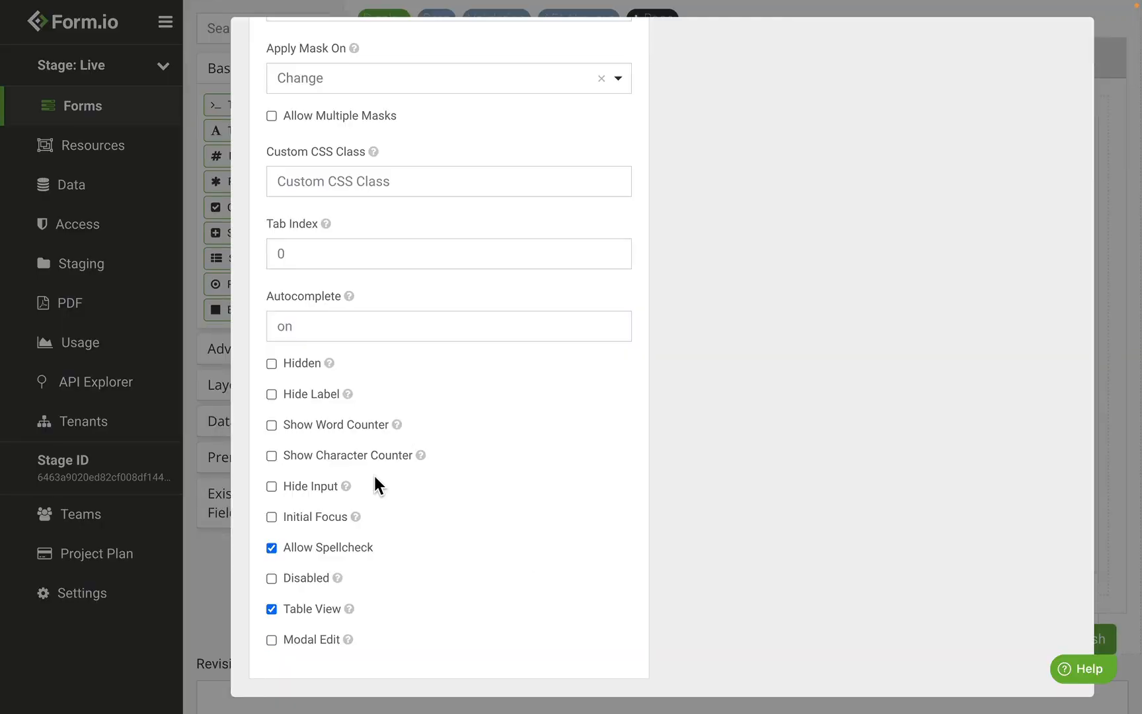
Step: Enable Modal Edit, try and close the preview popup, then open the Panel's User Information popup
left_click(319, 635)
scroll(489, 571, "up", 10)
left_click(763, 179)
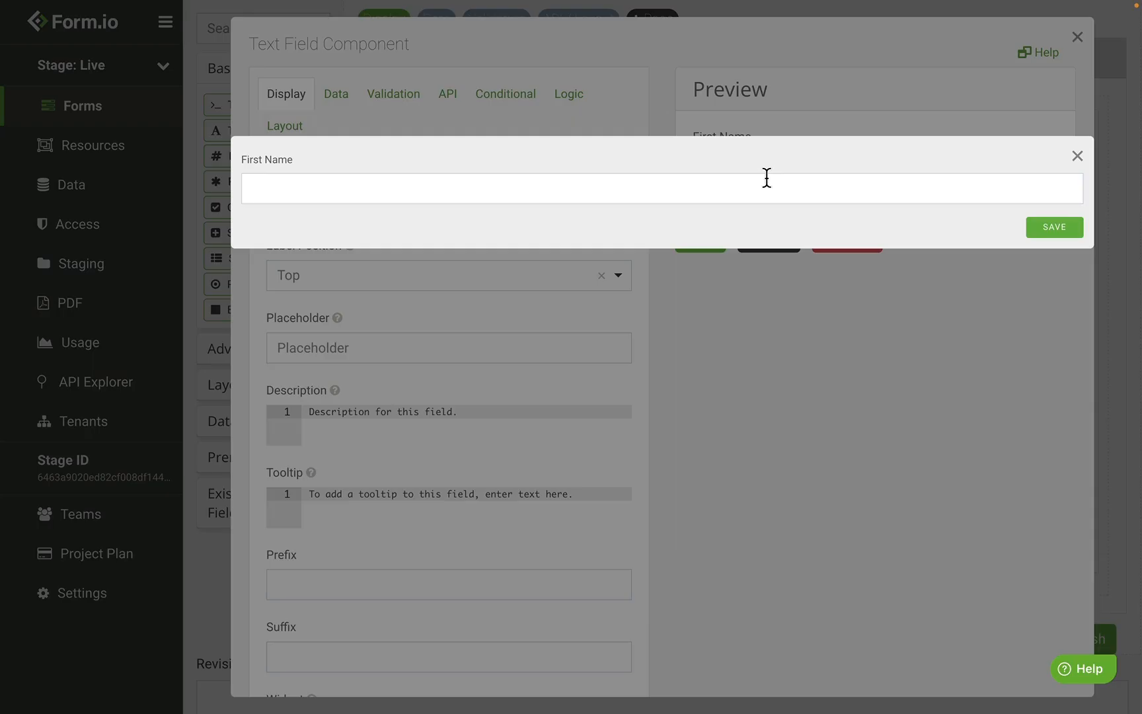
left_click(1077, 156)
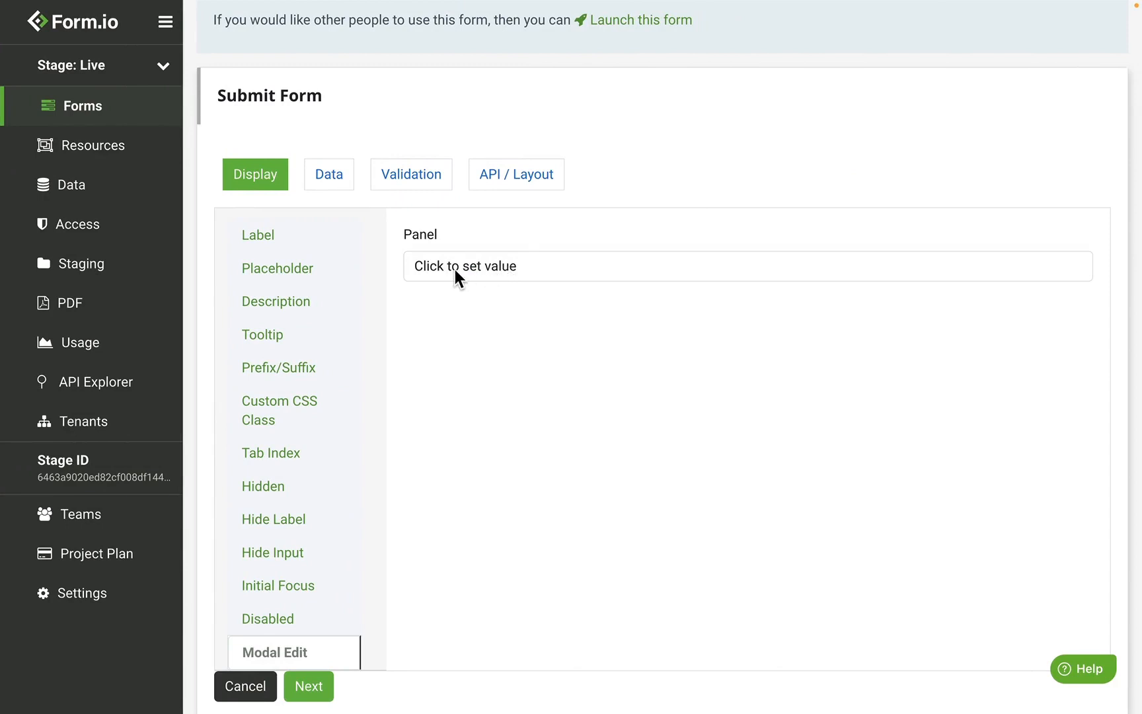
left_click(494, 267)
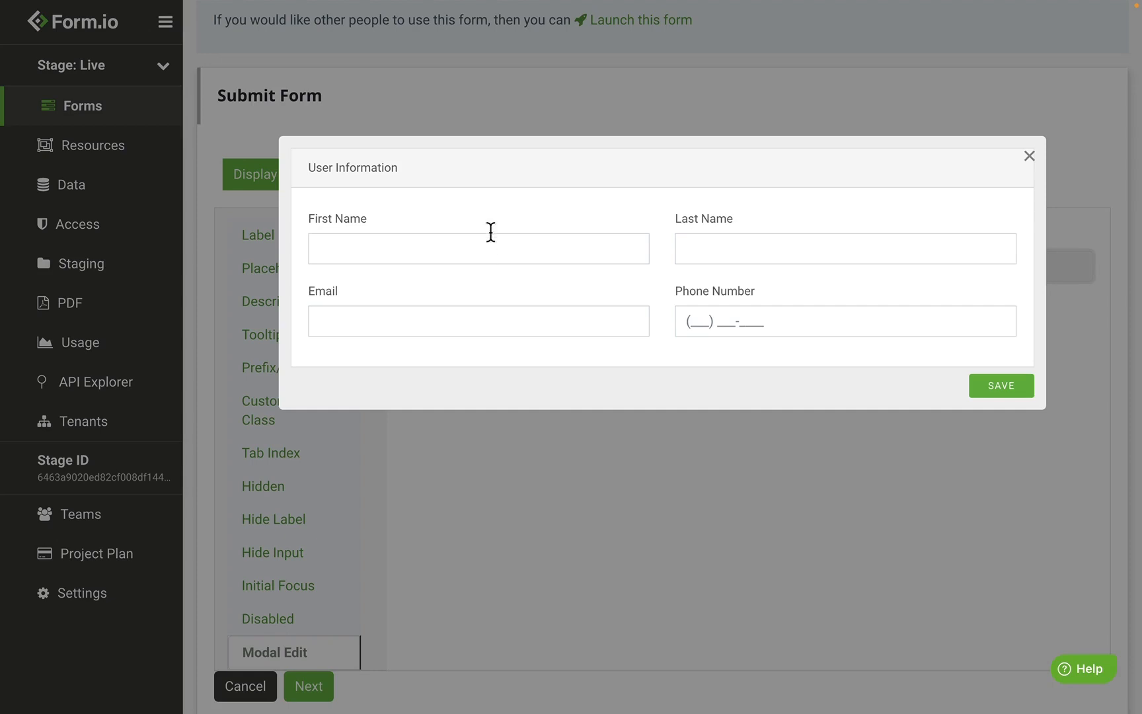
left_click(441, 248)
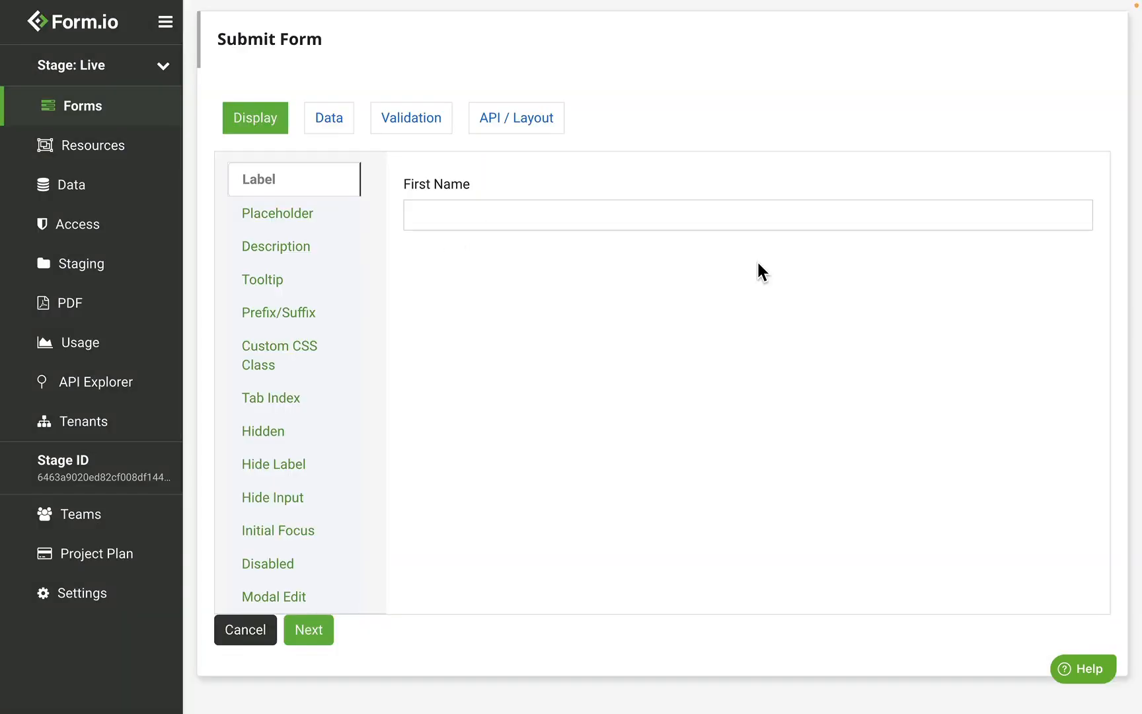